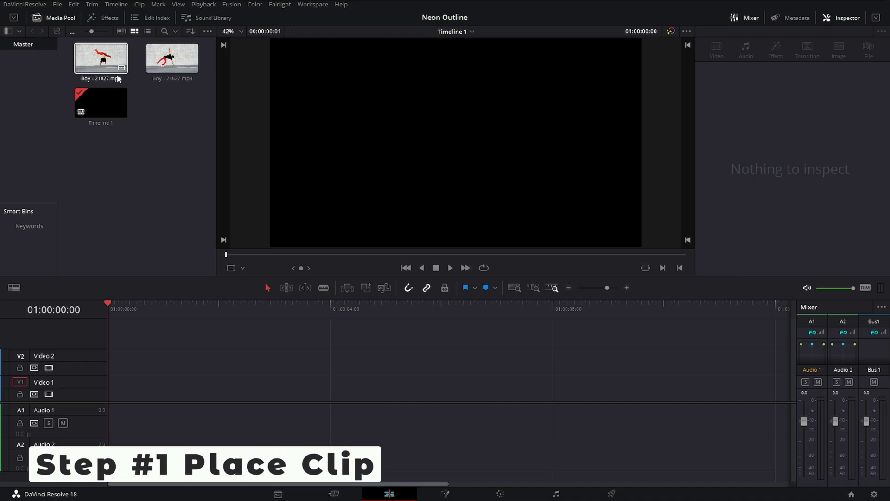
Place the Boy clip at the start of Video 1 and switch to the Color page.
{"action": "left_click_drag", "start_coordinate": [119, 79], "coordinate": [112, 394]}
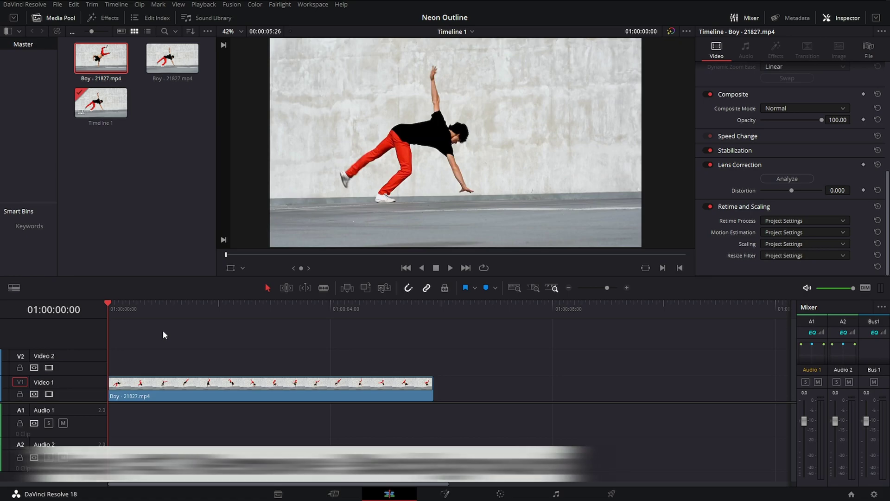
{"action": "left_click", "coordinate": [501, 494]}
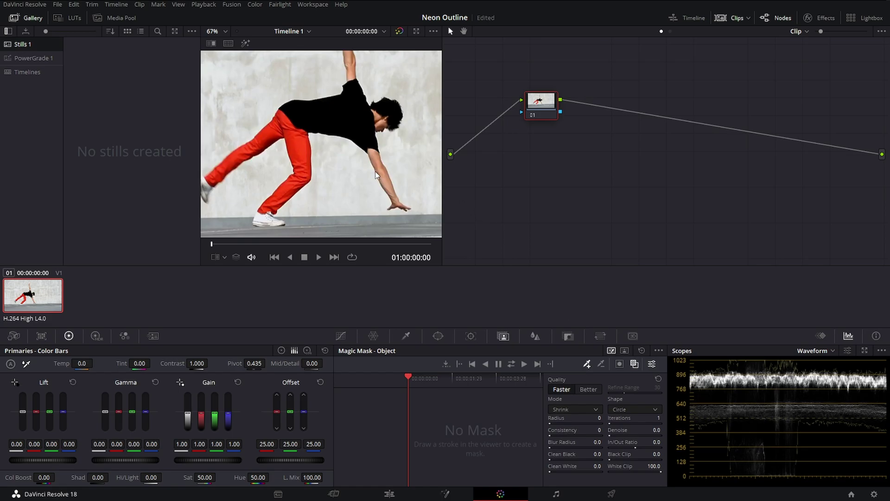
Paint Better-quality Magic Mask strokes on the boy's body, leg and shoe, then track forward.
{"action": "left_click", "coordinate": [612, 351]}
{"action": "left_click", "coordinate": [589, 392]}
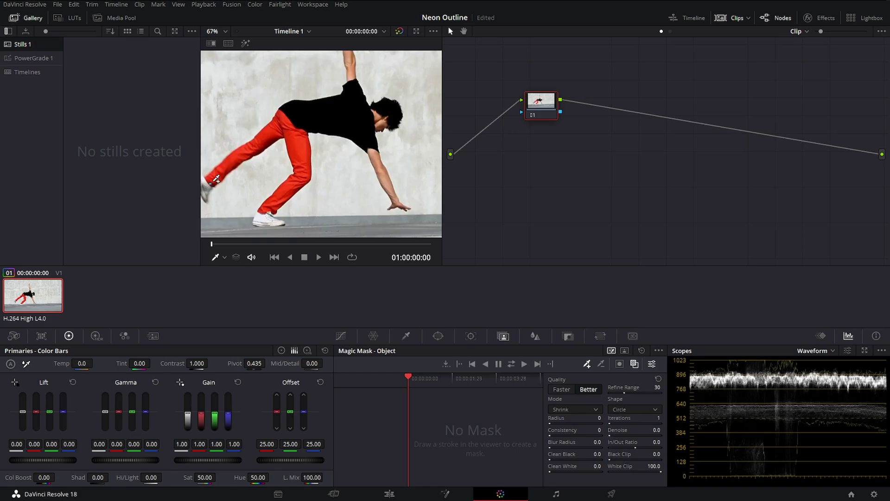
{"action": "mouse_move", "coordinate": [230, 165]}
{"action": "left_mouse_down"}
{"action": "mouse_move", "coordinate": [305, 110]}
{"action": "mouse_move", "coordinate": [384, 113]}
{"action": "left_mouse_up"}
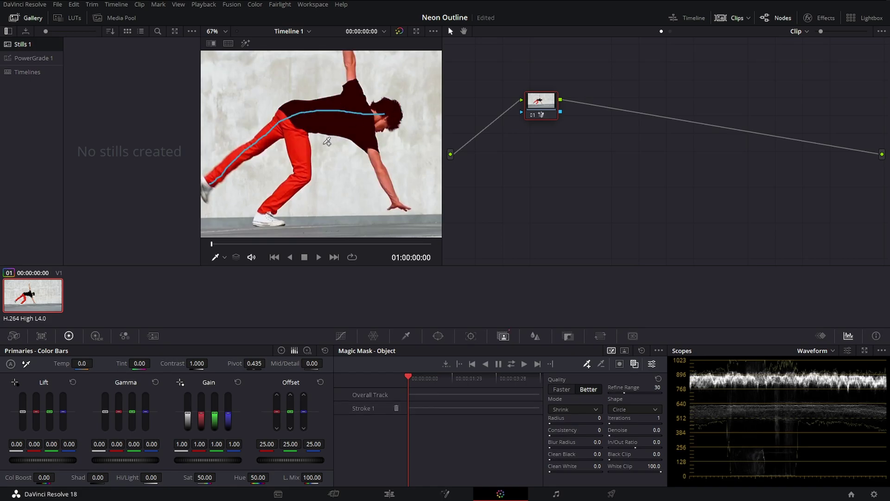
{"action": "mouse_move", "coordinate": [297, 130]}
{"action": "left_mouse_down"}
{"action": "mouse_move", "coordinate": [303, 178]}
{"action": "mouse_move", "coordinate": [266, 217]}
{"action": "left_mouse_up"}
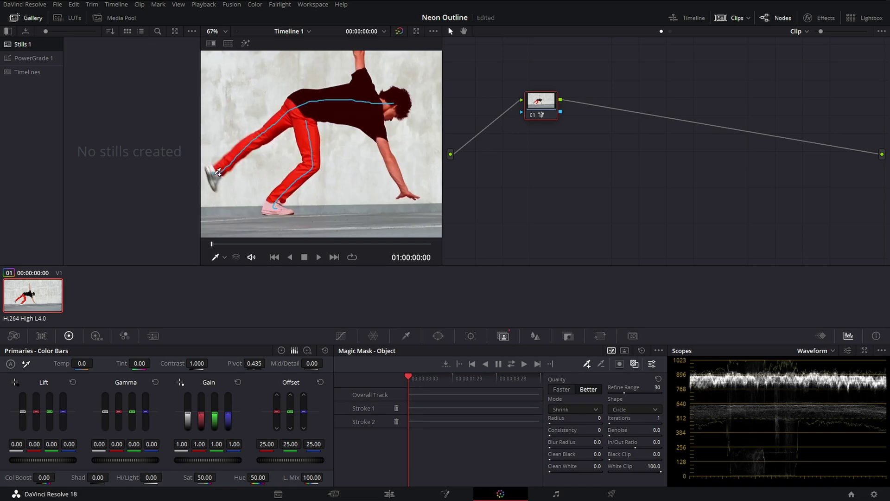
{"action": "left_click_drag", "start_coordinate": [222, 177], "coordinate": [214, 172]}
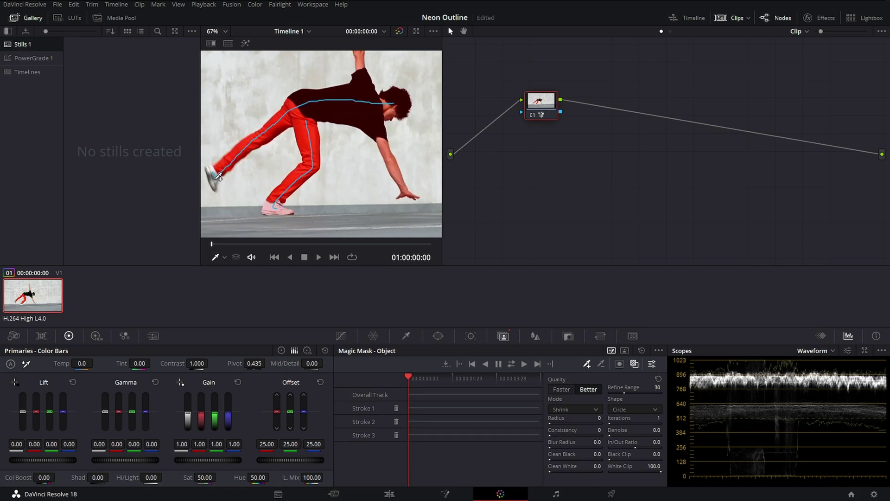
{"action": "left_click", "coordinate": [512, 364]}
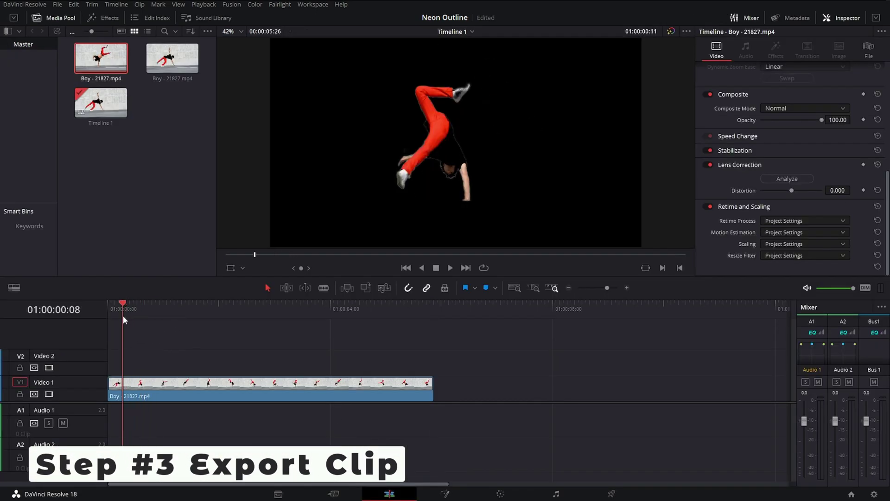
{"action": "left_click_drag", "start_coordinate": [124, 319], "coordinate": [96, 311]}
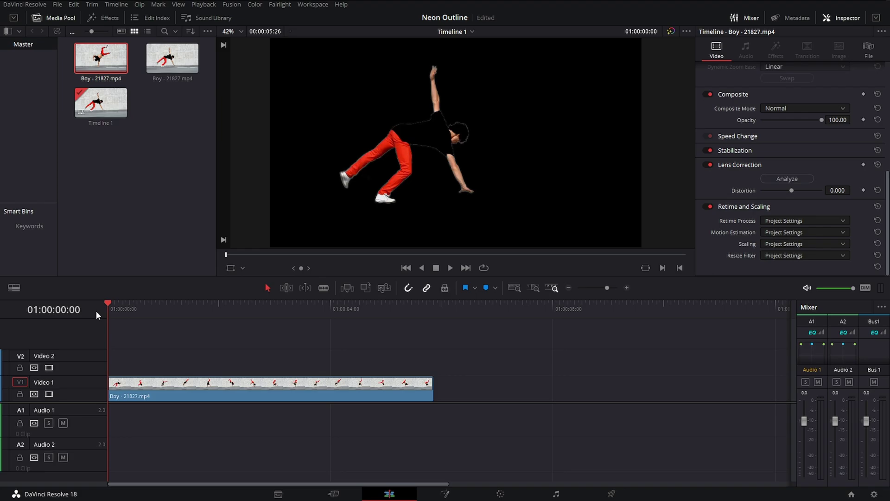
Duplicate the Boy clip onto Video 2, apply Edge Detect to it, and preview the outline.
{"action": "left_click_drag", "start_coordinate": [230, 390], "coordinate": [167, 357]}
{"action": "left_click", "coordinate": [103, 18]}
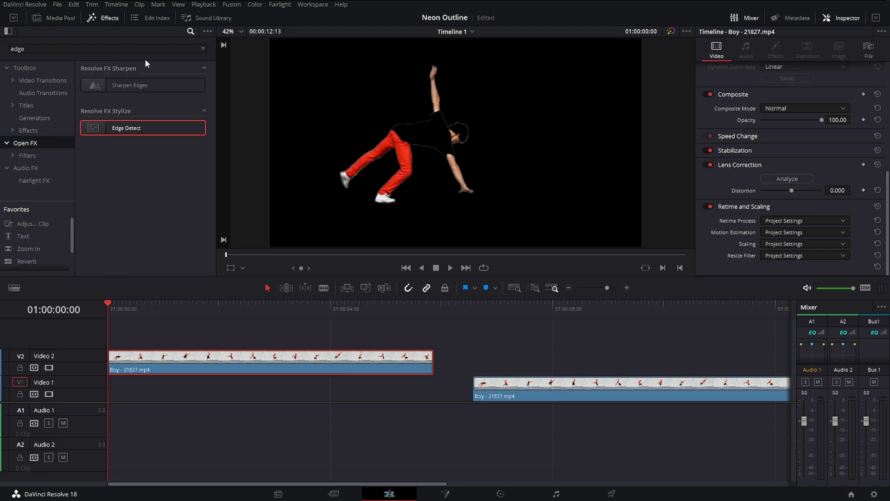
{"action": "left_click_drag", "start_coordinate": [116, 127], "coordinate": [156, 361]}
{"action": "left_click_drag", "start_coordinate": [133, 305], "coordinate": [108, 325]}
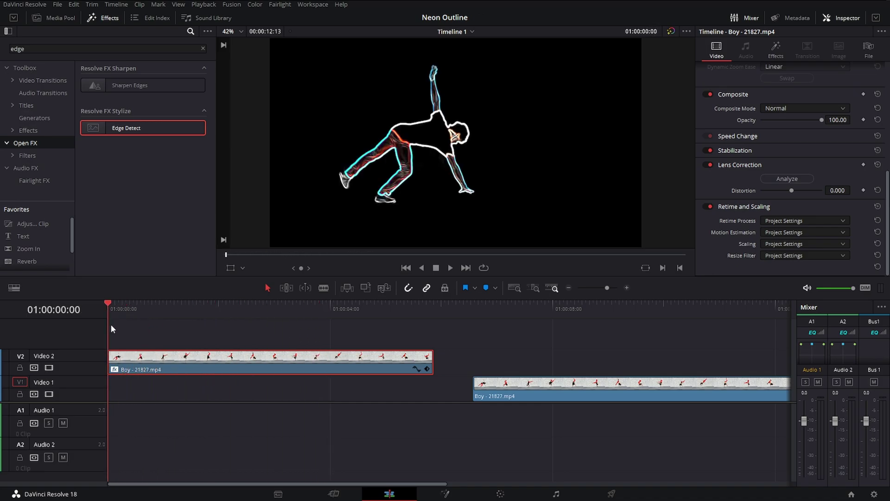
{"action": "key", "text": "space"}
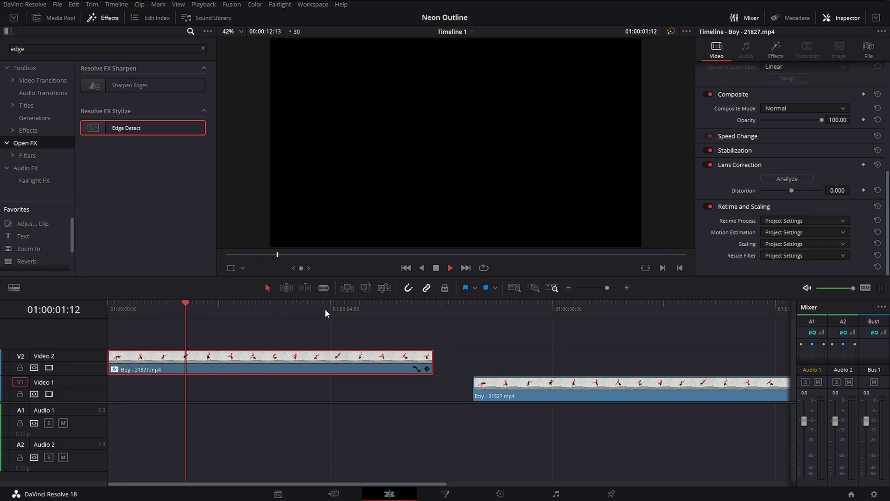
{"action": "key", "text": "space"}
Delete the Video 2 test clip and move the Boy clip back to the timeline start.
{"action": "key", "text": "Delete"}
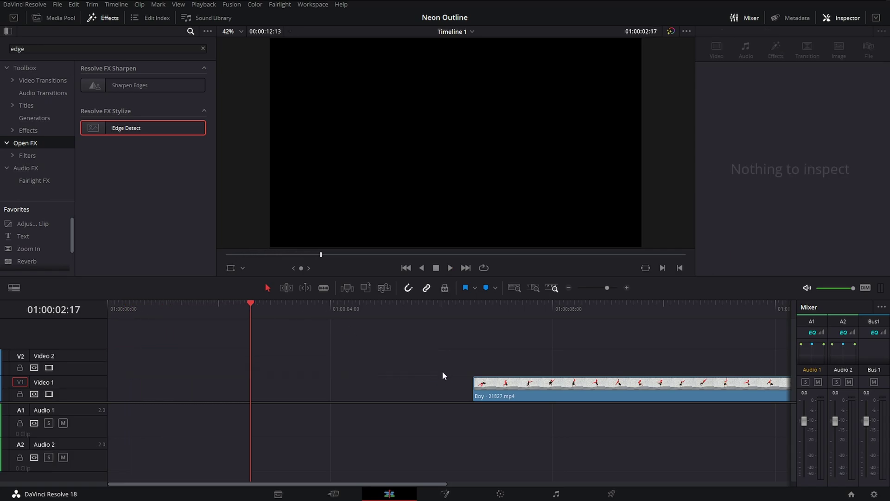
{"action": "left_click_drag", "start_coordinate": [484, 394], "coordinate": [119, 424]}
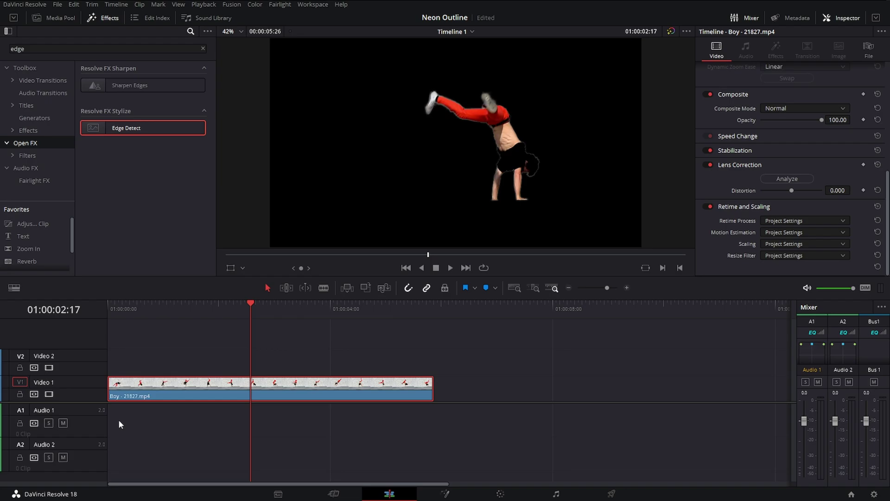
{"action": "left_click", "coordinate": [110, 310]}
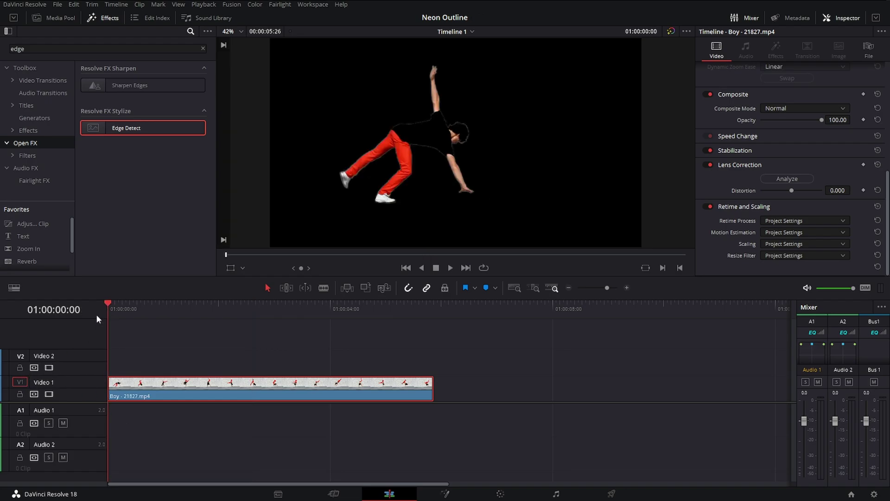
Render 'Overlay' as QuickTime GoPro CineForm with alpha, replacing the old queued job, then return to Edit.
{"action": "left_click", "coordinate": [610, 494]}
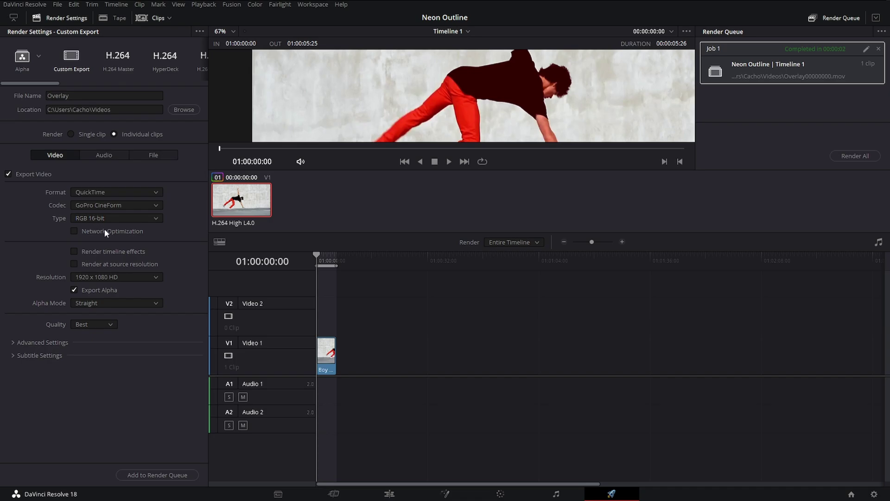
{"action": "left_click", "coordinate": [163, 478]}
{"action": "scroll", "coordinate": [849, 68], "scroll_direction": "up", "scroll_amount": 1}
{"action": "left_click", "coordinate": [878, 50]}
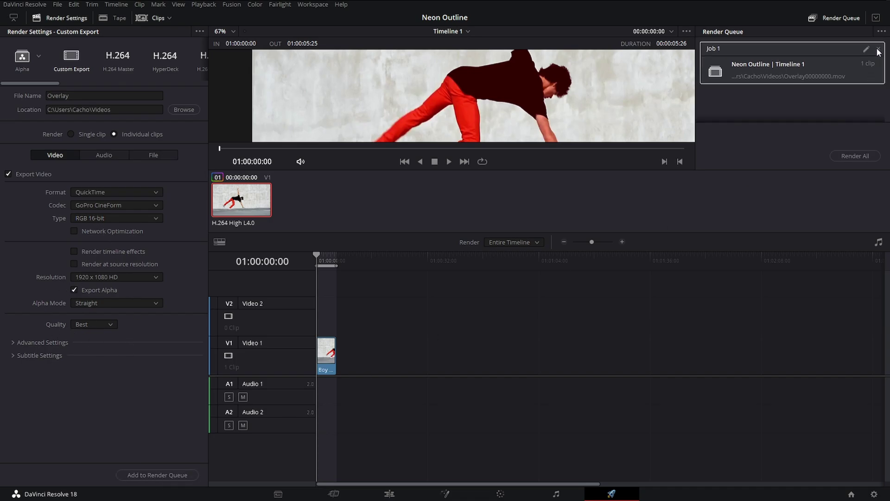
{"action": "left_click", "coordinate": [851, 157]}
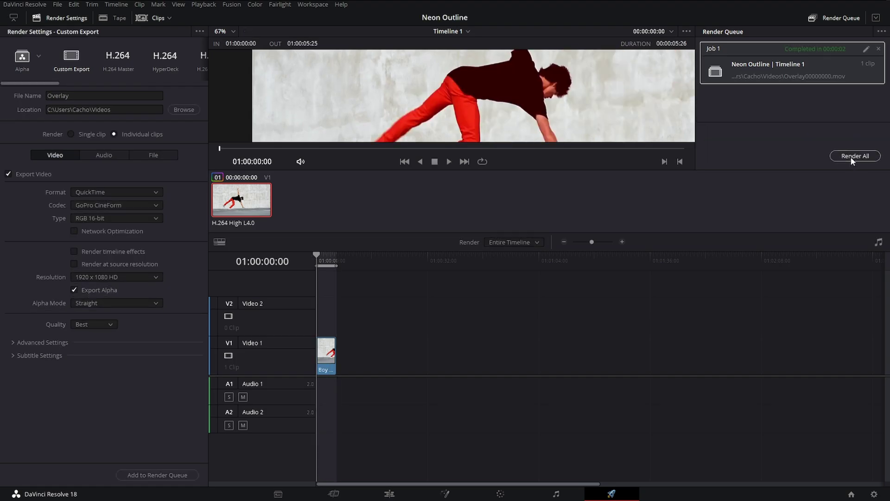
{"action": "left_click", "coordinate": [394, 495]}
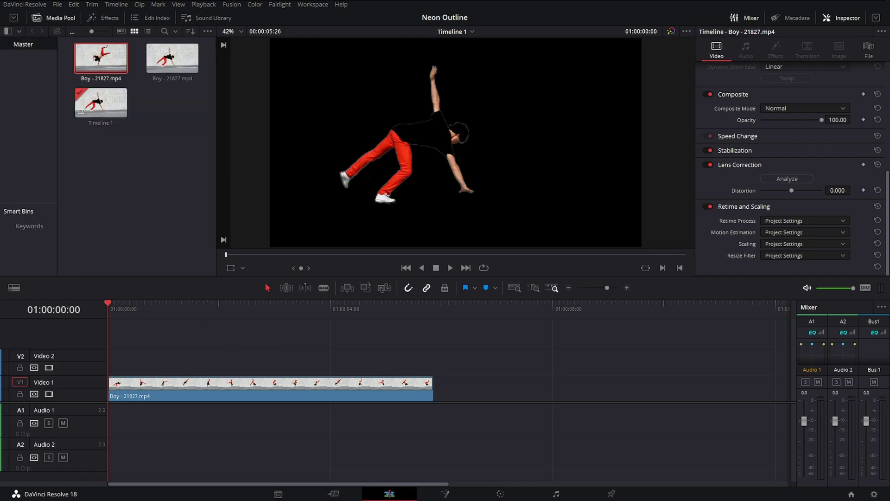
Put the rendered Overlay clip on Video 2 and remove the original Boy clip from Video 1.
{"action": "left_click_drag", "start_coordinate": [101, 103], "coordinate": [158, 359]}
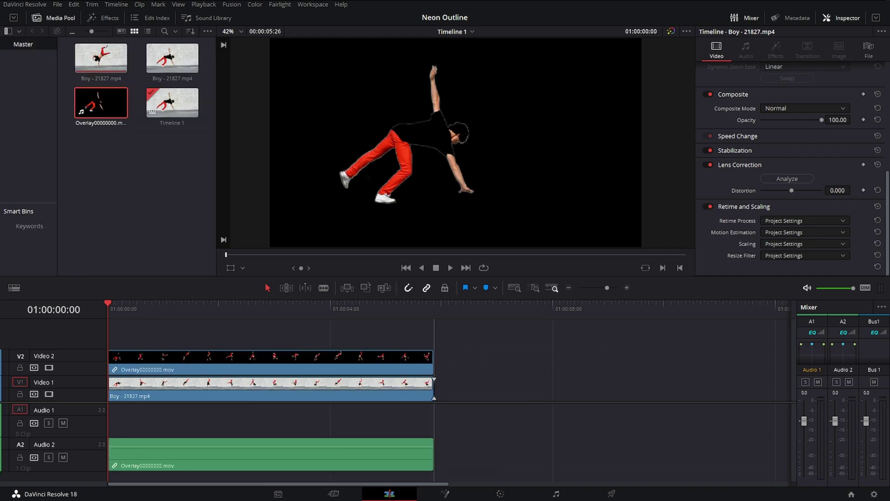
{"action": "left_click", "coordinate": [154, 387]}
{"action": "key", "text": "Delete"}
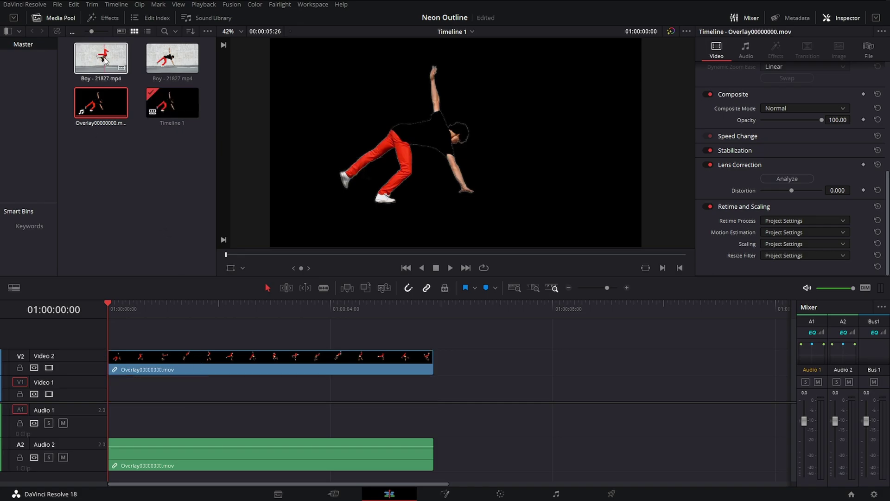
{"action": "left_click_drag", "start_coordinate": [144, 310], "coordinate": [215, 309]}
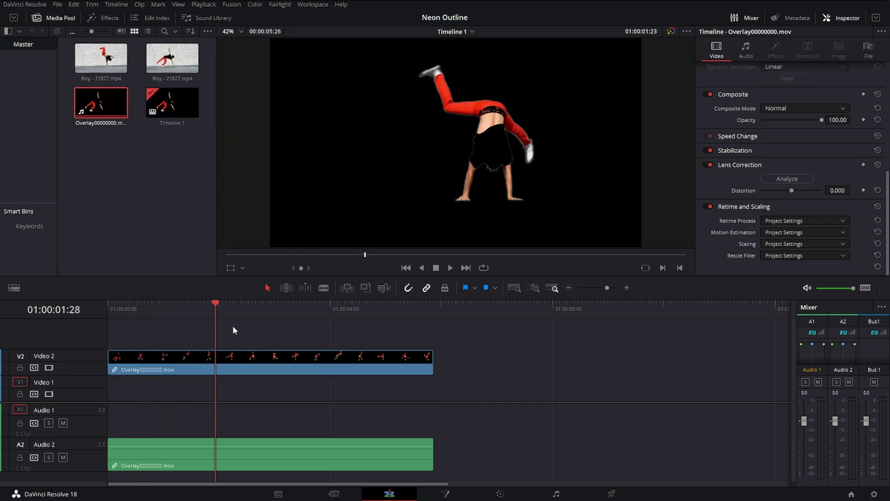
Try Edge Detect on the Overlay clip, then undo it and return to the timeline start.
{"action": "left_click", "coordinate": [235, 330]}
{"action": "left_click", "coordinate": [103, 18]}
{"action": "left_click_drag", "start_coordinate": [116, 127], "coordinate": [218, 369]}
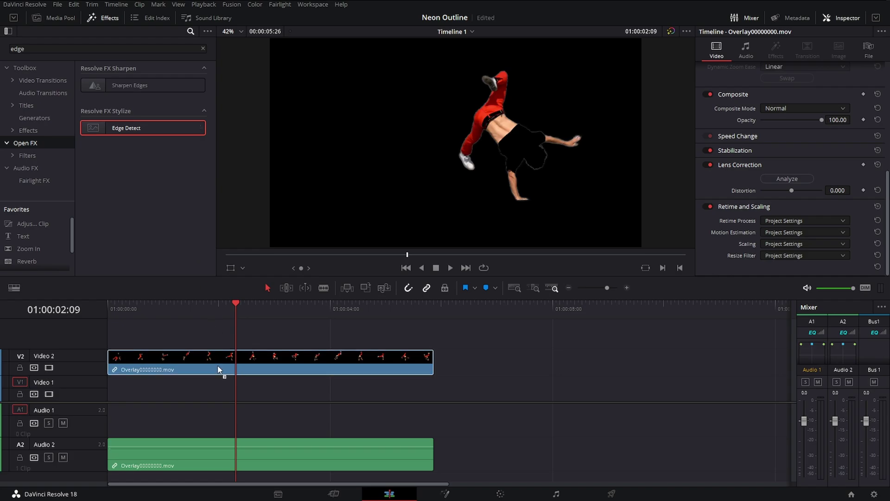
{"action": "left_click_drag", "start_coordinate": [224, 310], "coordinate": [238, 322]}
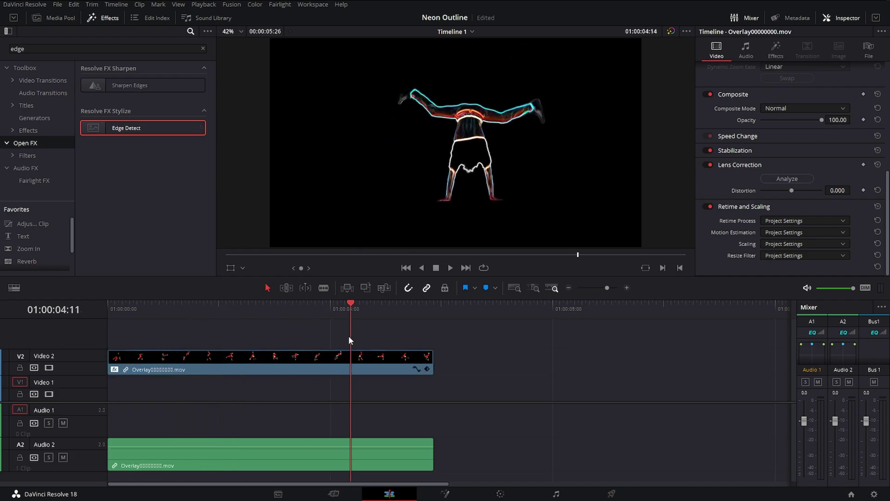
{"action": "key", "text": "Home"}
{"action": "key", "text": "ctrl+z"}
Unlink and delete the Overlay clip's audio, then save the project with Ctrl+S.
{"action": "left_click", "coordinate": [247, 453]}
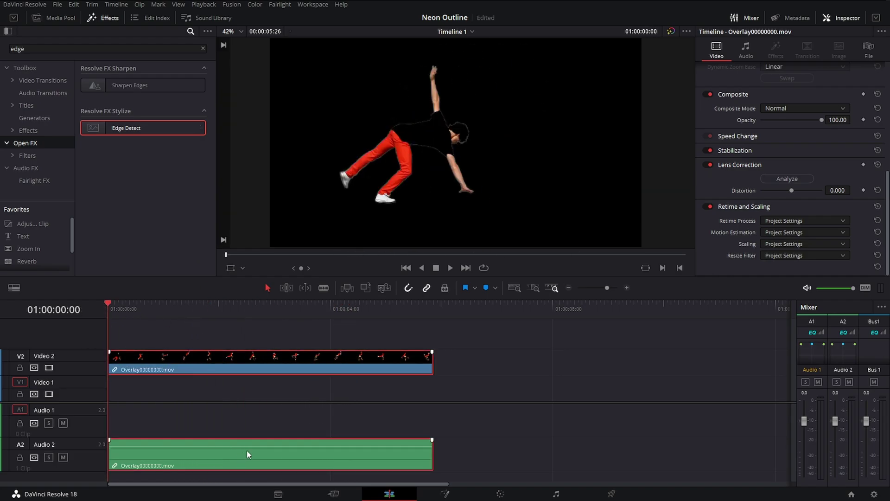
{"action": "key", "text": "ctrl+alt+l"}
{"action": "left_click", "coordinate": [278, 455]}
{"action": "key", "text": "Delete"}
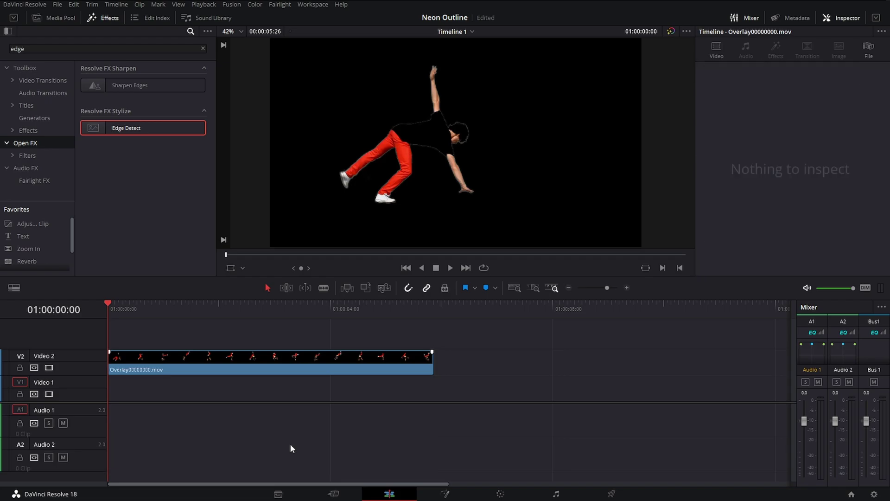
{"action": "key", "text": "ctrl+s"}
Show the Media Pool and select the Boy clip, briefly playing the timeline.
{"action": "left_click", "coordinate": [226, 369]}
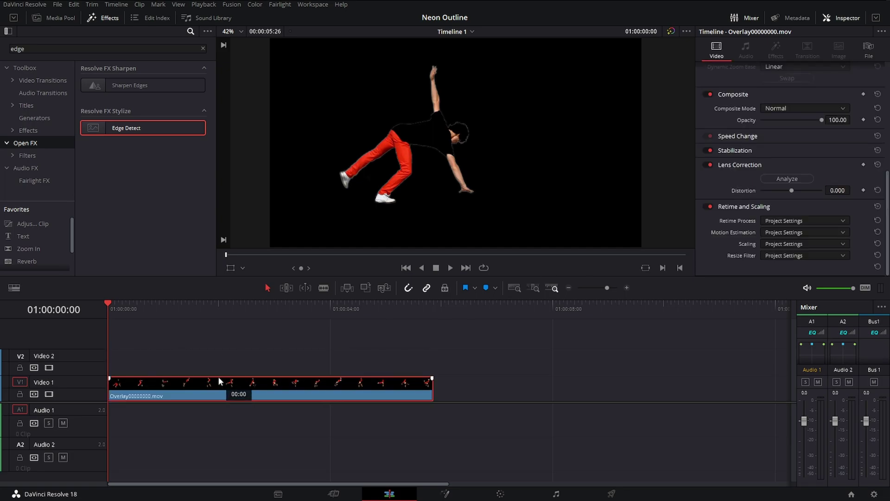
{"action": "left_click", "coordinate": [45, 18]}
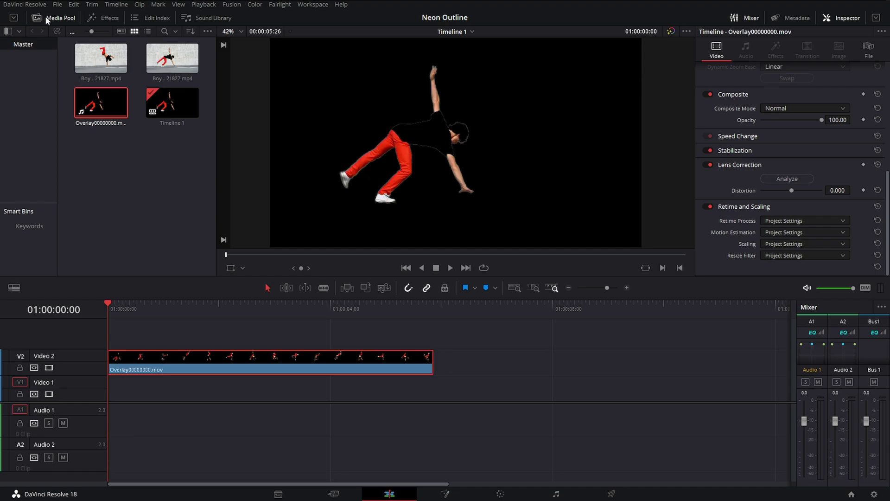
{"action": "left_click", "coordinate": [101, 58]}
{"action": "key", "text": "space"}
{"action": "left_click", "coordinate": [159, 385]}
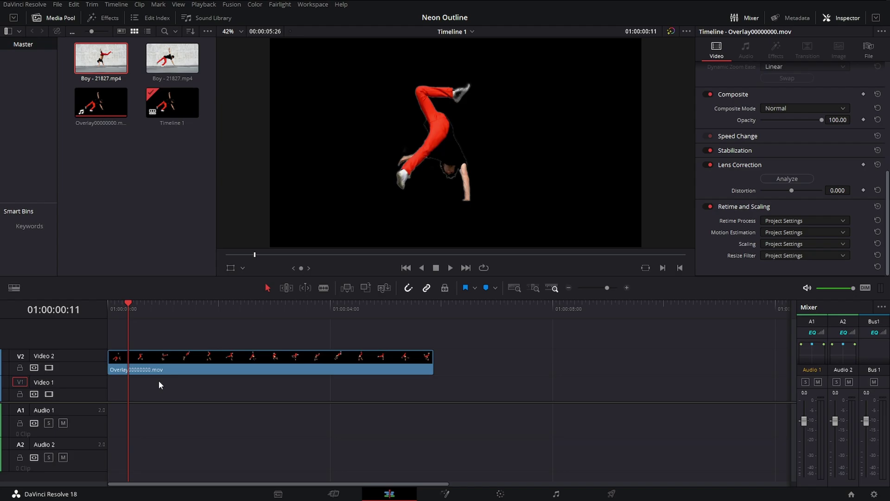
Open the Overlay clip in Fusion with Shift+5 and rewind the playhead to frame 0.
{"action": "key", "text": "shift+5"}
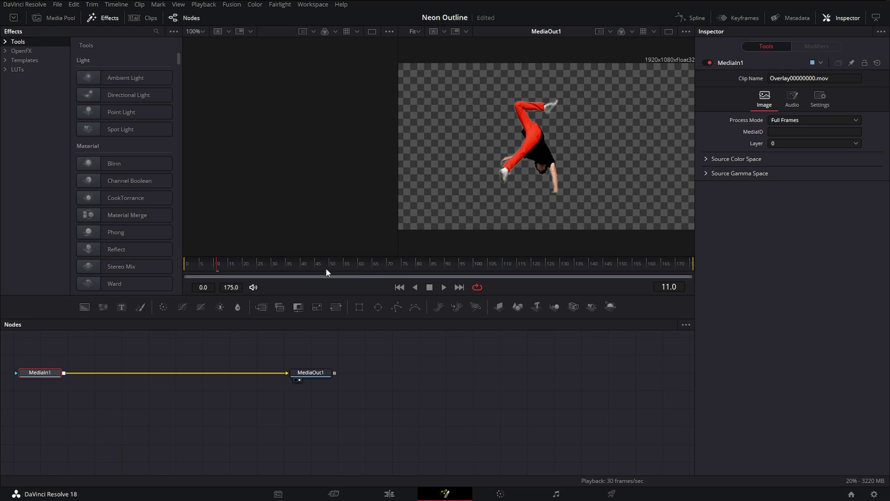
{"action": "left_click_drag", "start_coordinate": [214, 273], "coordinate": [178, 268]}
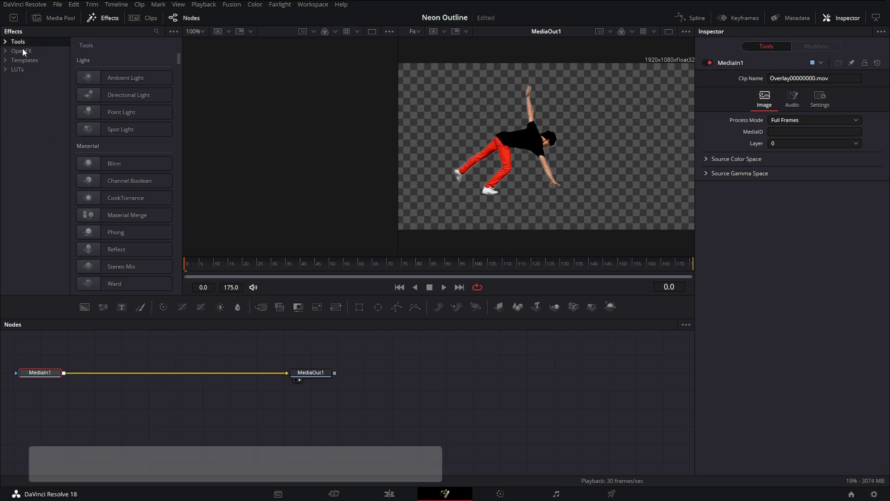
Search templates for 'edg' and insert Edge Control between MediaIn1 and MediaOut1.
{"action": "left_click", "coordinate": [31, 59]}
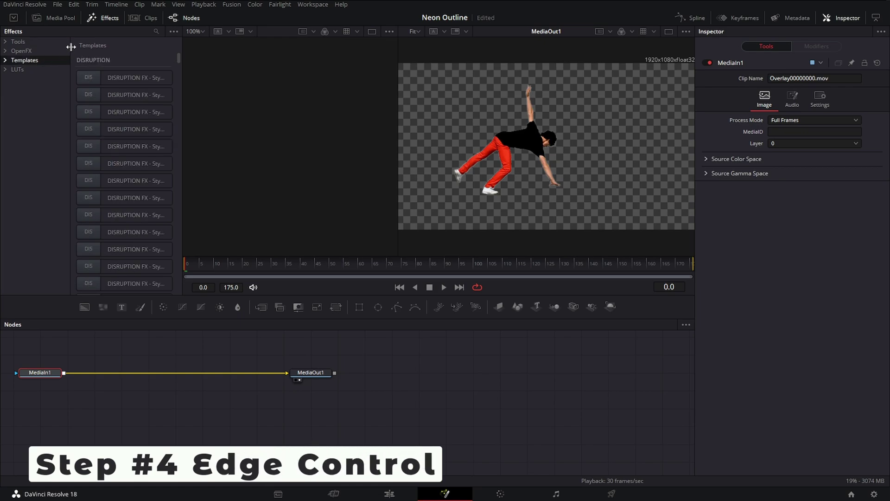
{"action": "left_click", "coordinate": [155, 31]}
{"action": "type", "text": "edg"}
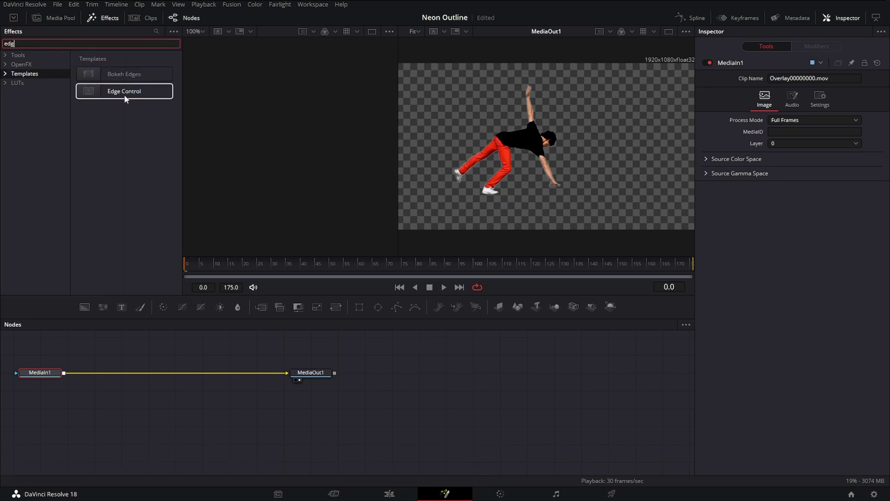
{"action": "left_click_drag", "start_coordinate": [124, 95], "coordinate": [103, 371]}
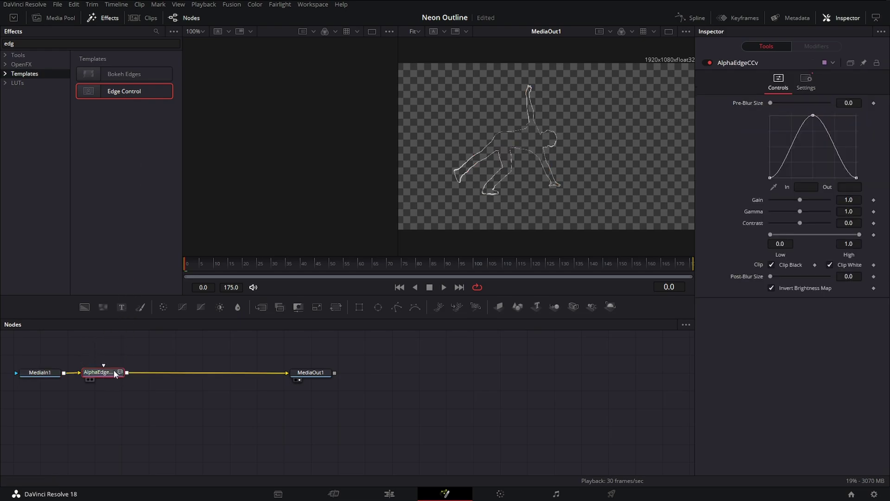
Raise the Edge Control node's Pre-Blur Size to 3.9 for a thicker outline.
{"action": "scroll", "coordinate": [526, 169], "scroll_direction": "up", "scroll_amount": 2}
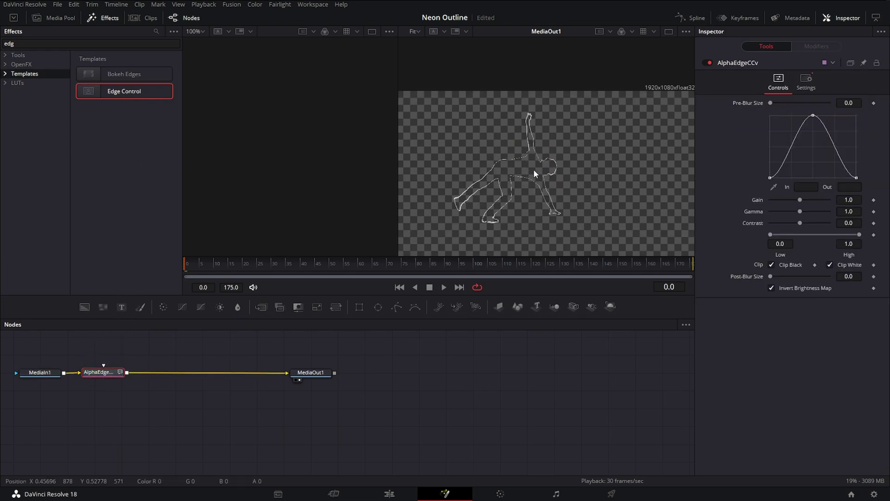
{"action": "scroll", "coordinate": [533, 168], "scroll_direction": "down", "scroll_amount": 2}
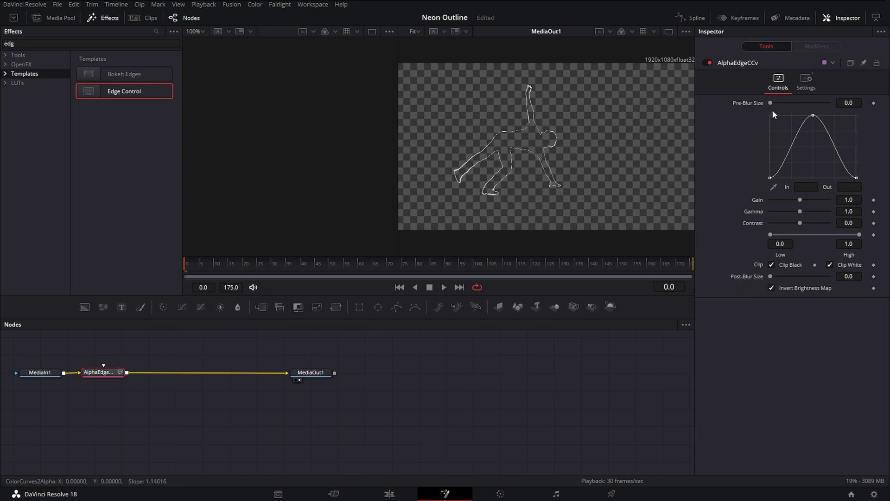
{"action": "left_click_drag", "start_coordinate": [772, 103], "coordinate": [773, 103]}
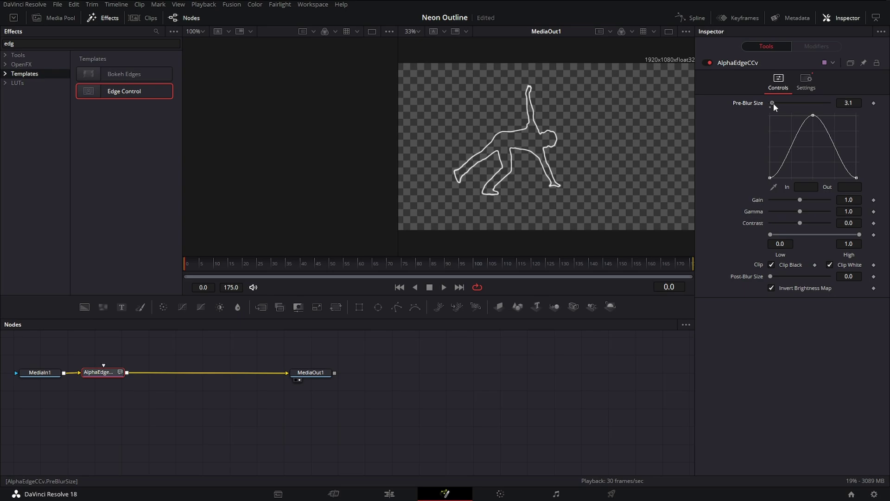
{"action": "mouse_move", "coordinate": [773, 103]}
{"action": "left_mouse_down"}
{"action": "mouse_move", "coordinate": [789, 104]}
{"action": "mouse_move", "coordinate": [773, 106]}
{"action": "left_mouse_up"}
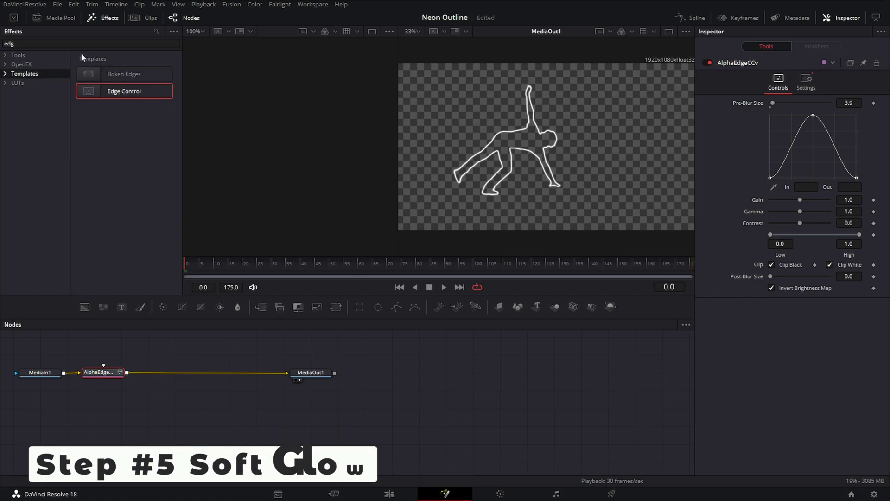
Search effects for 'soft', insert Soft Glow after the AlphaEdge node, and expand its Color Scale.
{"action": "left_click", "coordinate": [2, 43]}
{"action": "key", "text": "BackSpace"}
{"action": "key", "text": "BackSpace"}
{"action": "key", "text": "BackSpace"}
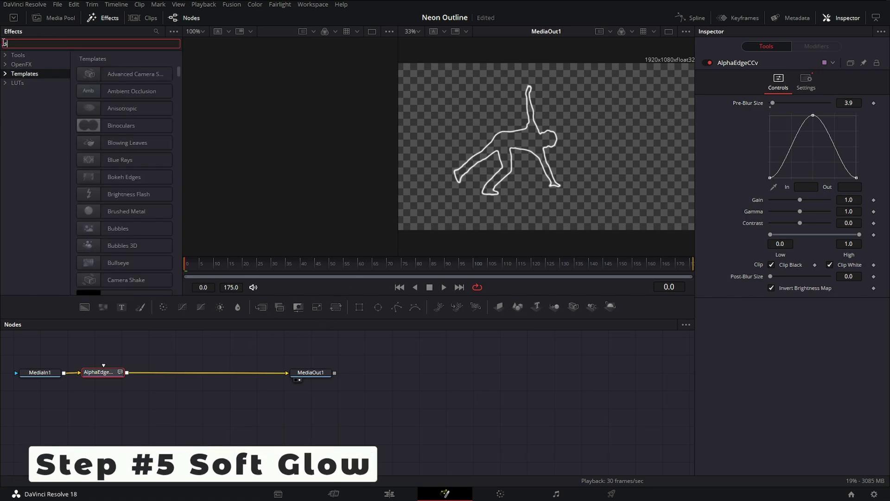
{"action": "type", "text": "soft"}
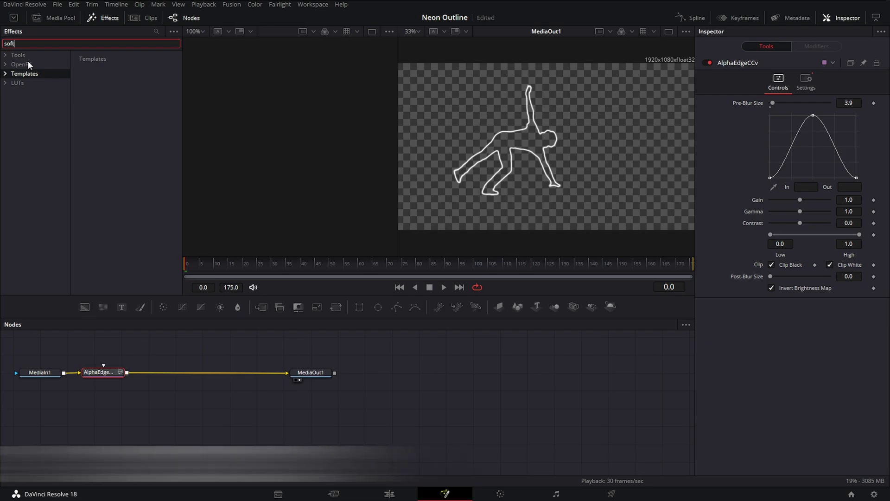
{"action": "left_click", "coordinate": [28, 52]}
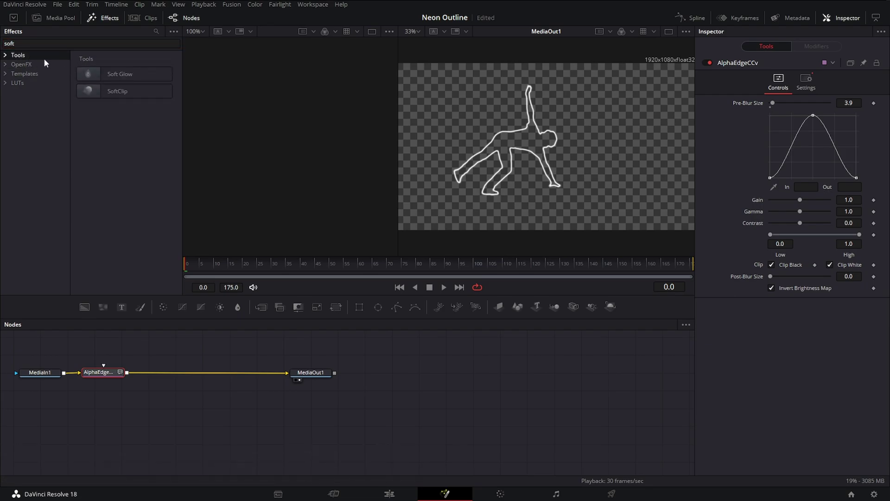
{"action": "left_click_drag", "start_coordinate": [119, 74], "coordinate": [119, 79]}
{"action": "left_click_drag", "start_coordinate": [172, 370], "coordinate": [170, 375]}
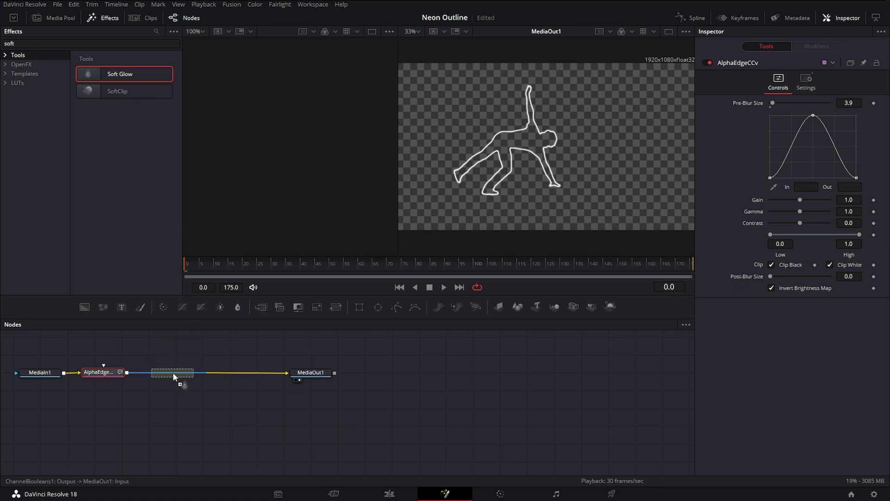
{"action": "left_click_drag", "start_coordinate": [173, 372], "coordinate": [173, 372]}
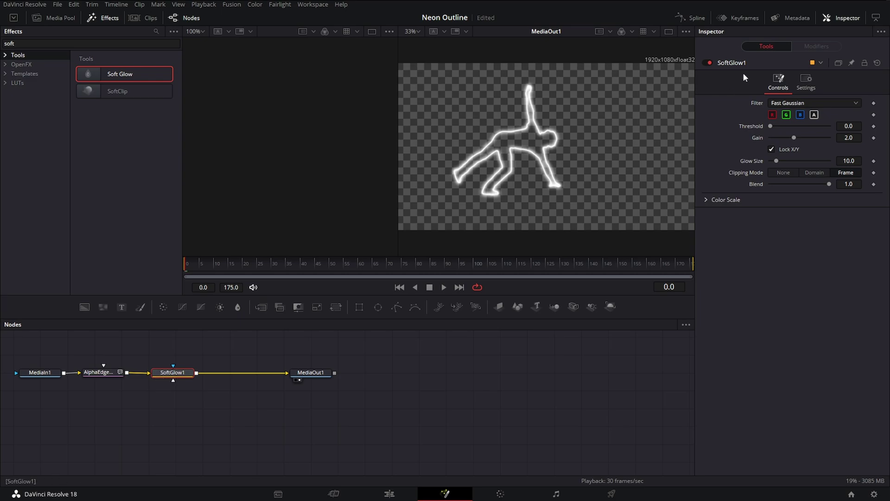
{"action": "left_click", "coordinate": [705, 200]}
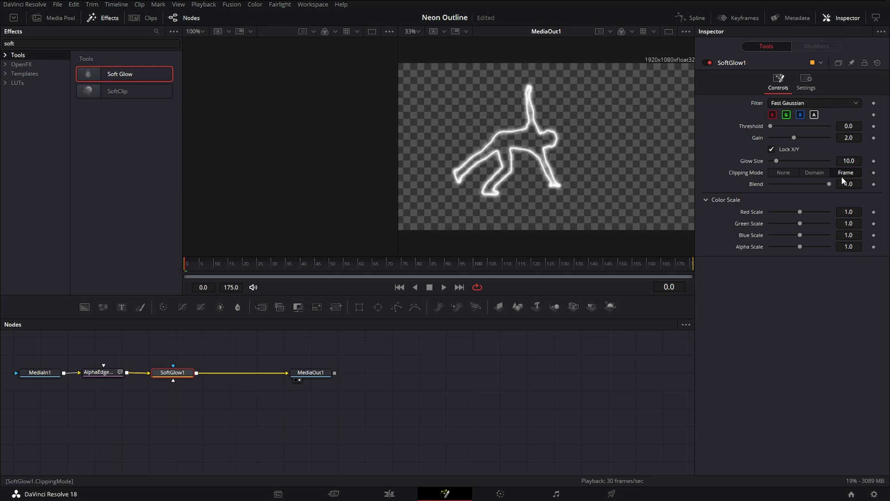
Lower the AlphaEdge node's Pre-Blur Size to 1.6, comparing it with the SoftGlow1 settings.
{"action": "left_click", "coordinate": [99, 372]}
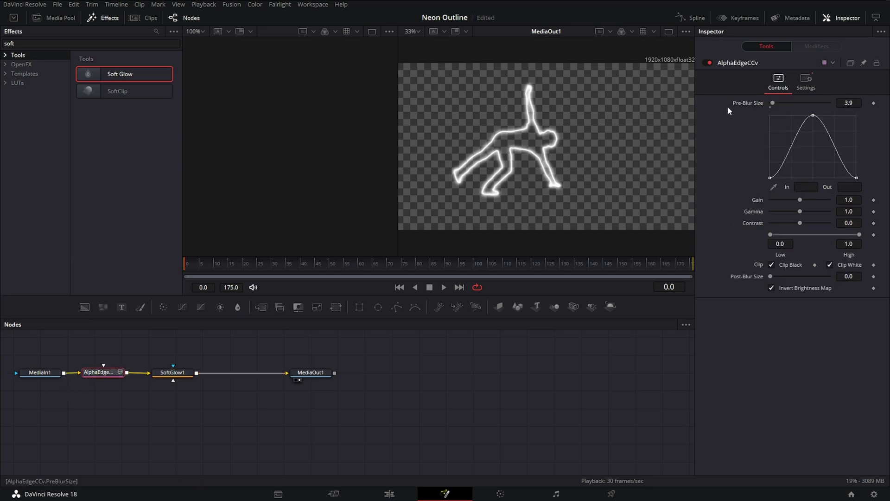
{"action": "left_click_drag", "start_coordinate": [773, 103], "coordinate": [771, 102]}
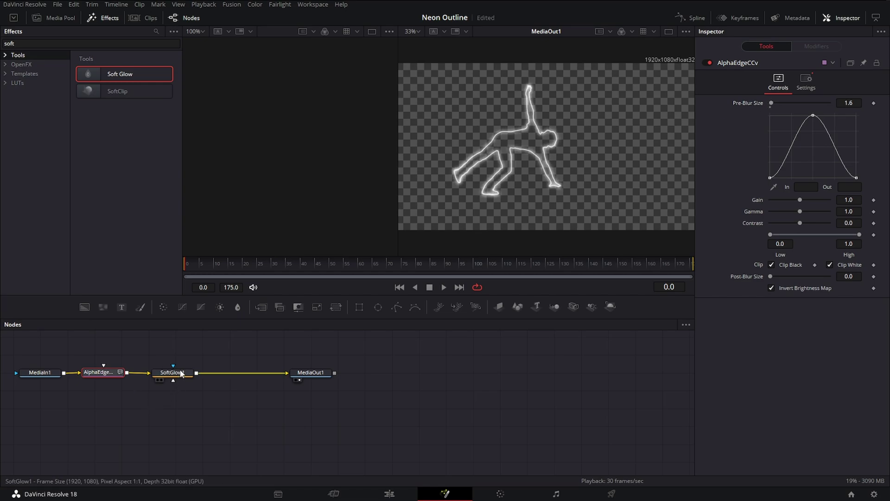
{"action": "left_click", "coordinate": [183, 374]}
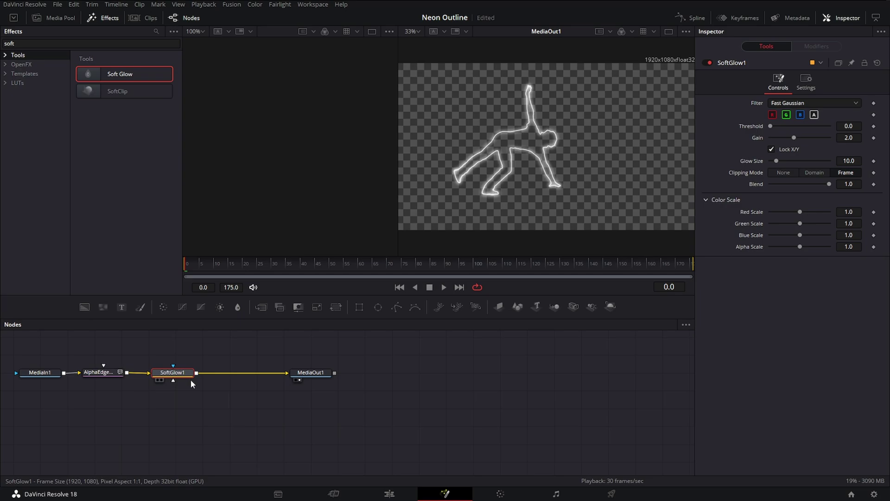
{"action": "left_click", "coordinate": [101, 375]}
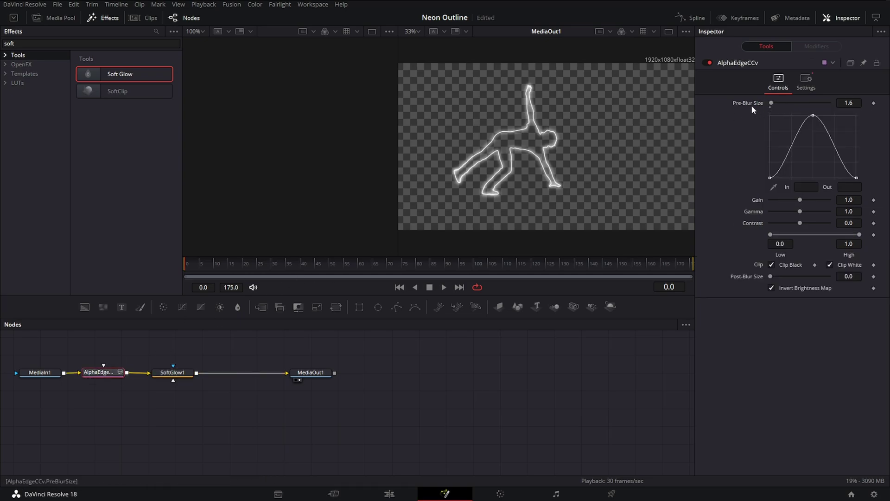
{"action": "left_click", "coordinate": [182, 374]}
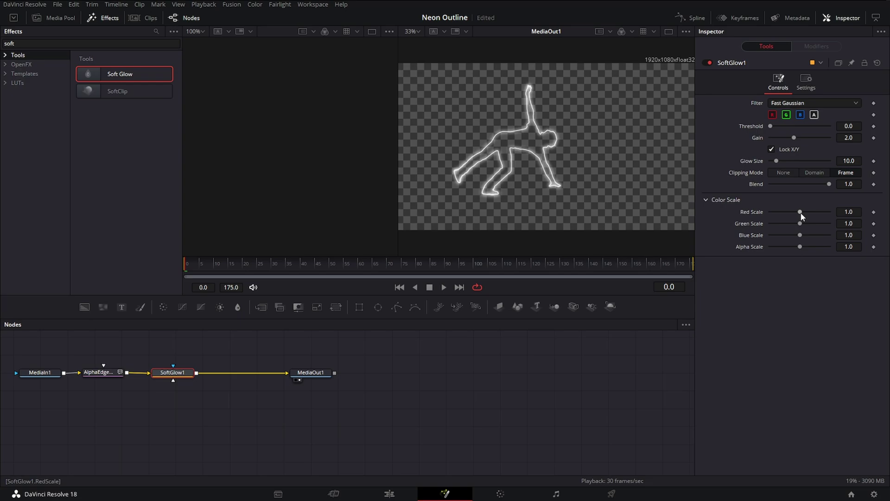
Drag SoftGlow1's Red Scale down to 0.0 in the Color Scale settings.
{"action": "left_click_drag", "start_coordinate": [801, 213], "coordinate": [722, 213]}
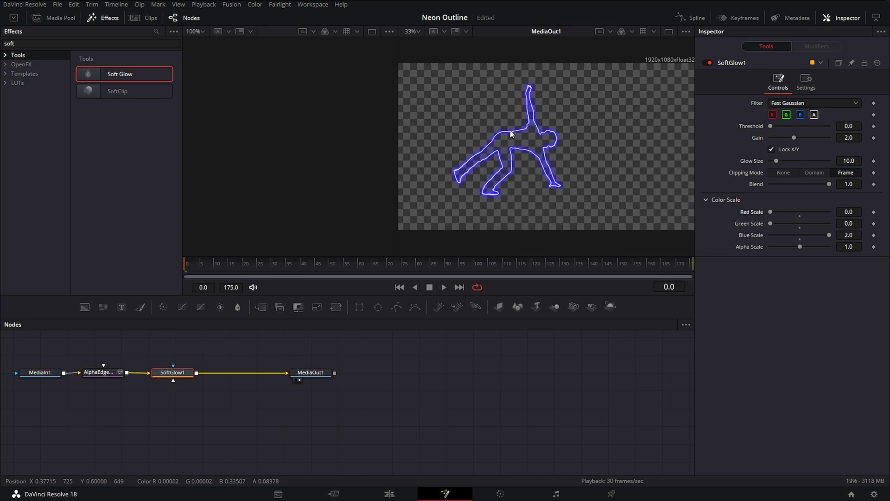
Search the Effects library for 'color c' and drop Color Corrector between SoftGlow1 and MediaOut1.
{"action": "left_click", "coordinate": [34, 44]}
{"action": "key", "text": "BackSpace"}
{"action": "key", "text": "BackSpace"}
{"action": "key", "text": "BackSpace"}
{"action": "key", "text": "BackSpace"}
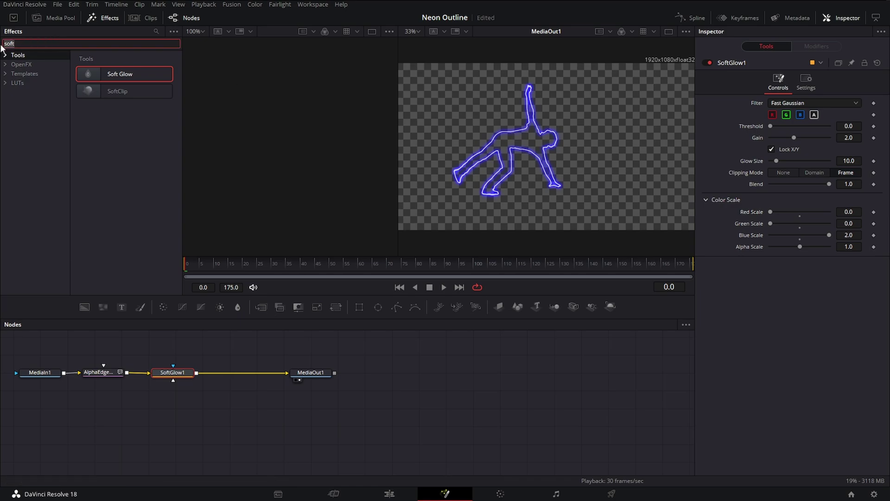
{"action": "type", "text": "col"}
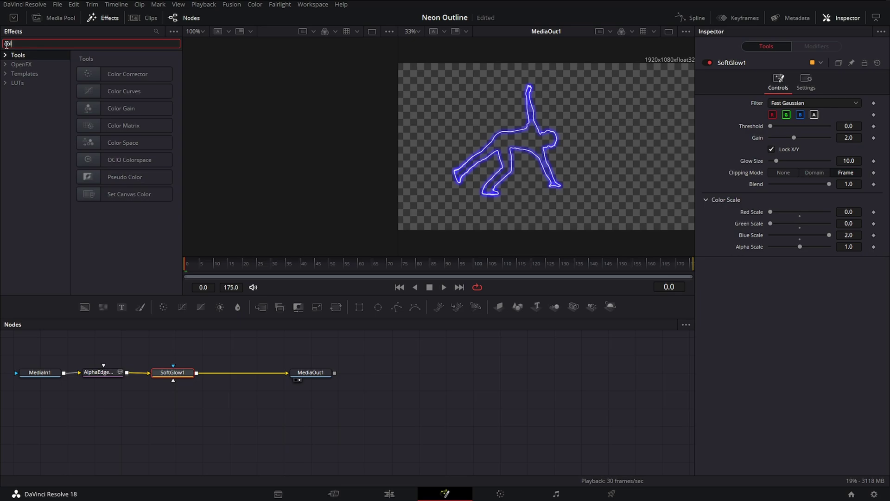
{"action": "type", "text": "or c"}
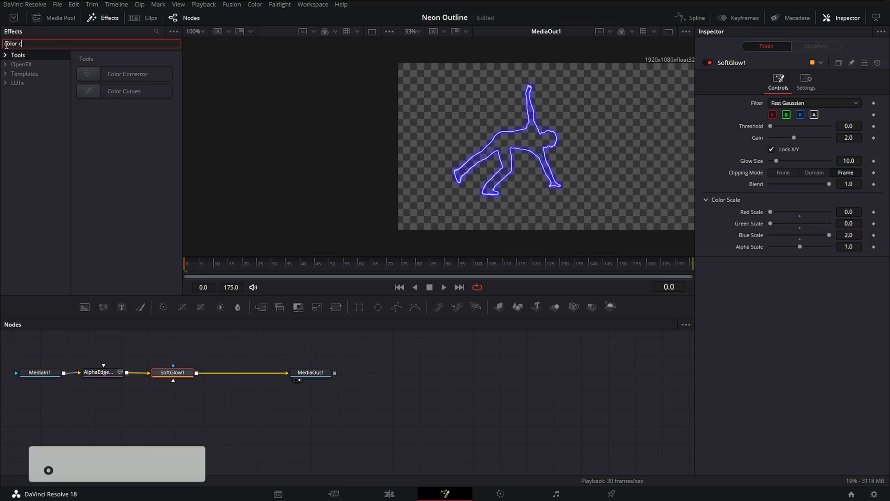
{"action": "left_click_drag", "start_coordinate": [120, 76], "coordinate": [233, 372]}
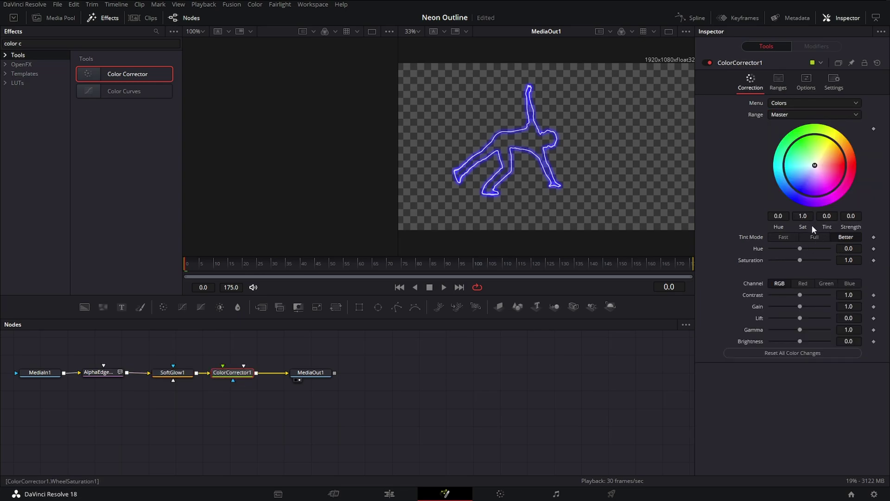
Shift ColorCorrector1's tint toward magenta (Tint -0.1842) and set Saturation to 1.38.
{"action": "left_click_drag", "start_coordinate": [815, 165], "coordinate": [775, 219]}
{"action": "left_click", "coordinate": [172, 372]}
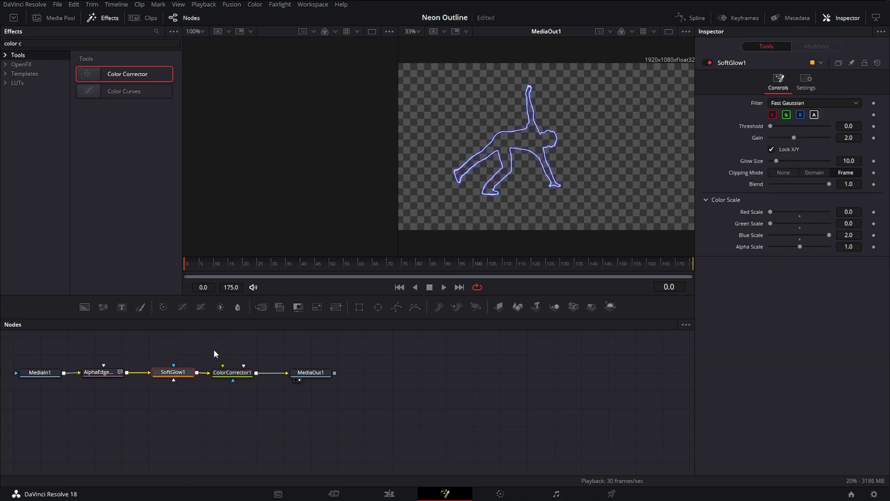
{"action": "left_click", "coordinate": [232, 372]}
{"action": "left_click_drag", "start_coordinate": [802, 198], "coordinate": [850, 241]}
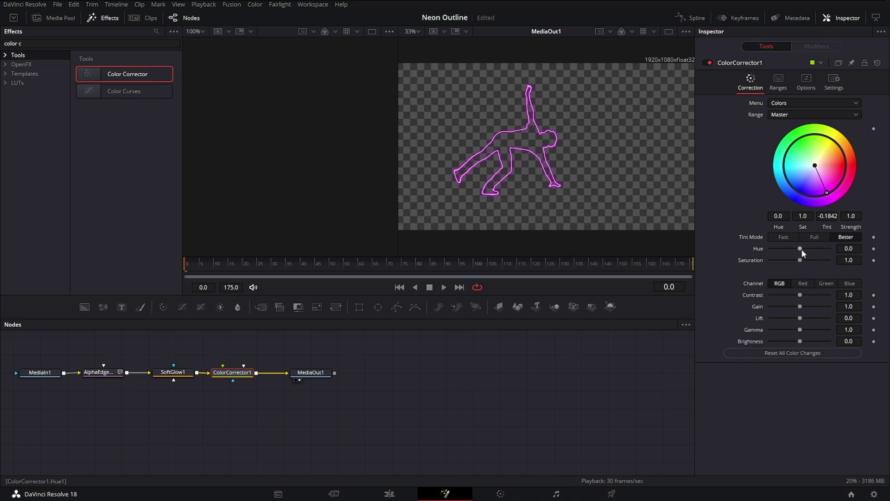
{"action": "left_click_drag", "start_coordinate": [802, 259], "coordinate": [813, 260]}
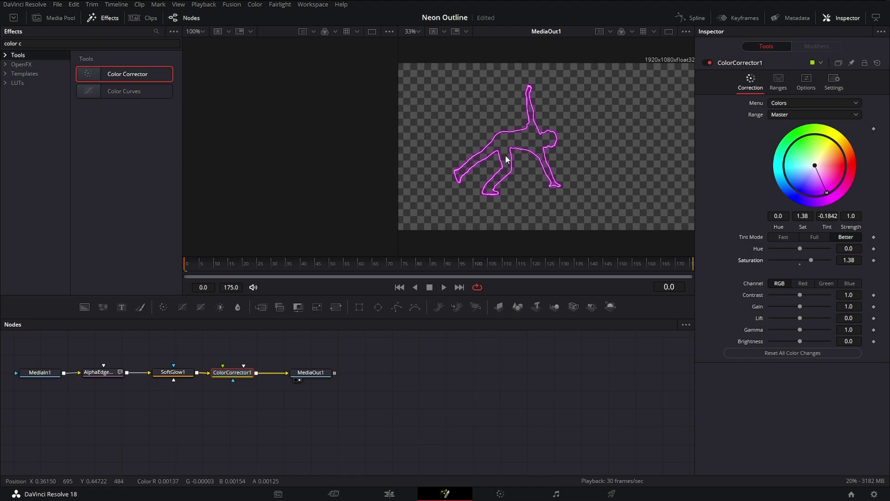
Review the MediaIn1, AlphaEdge, SoftGlow1 and ColorCorrector1 node settings.
{"action": "left_click", "coordinate": [41, 375]}
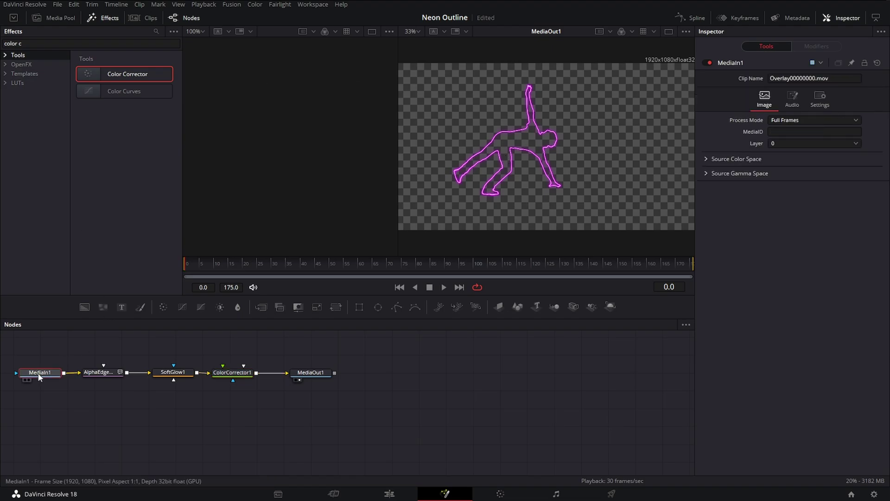
{"action": "left_click", "coordinate": [104, 376]}
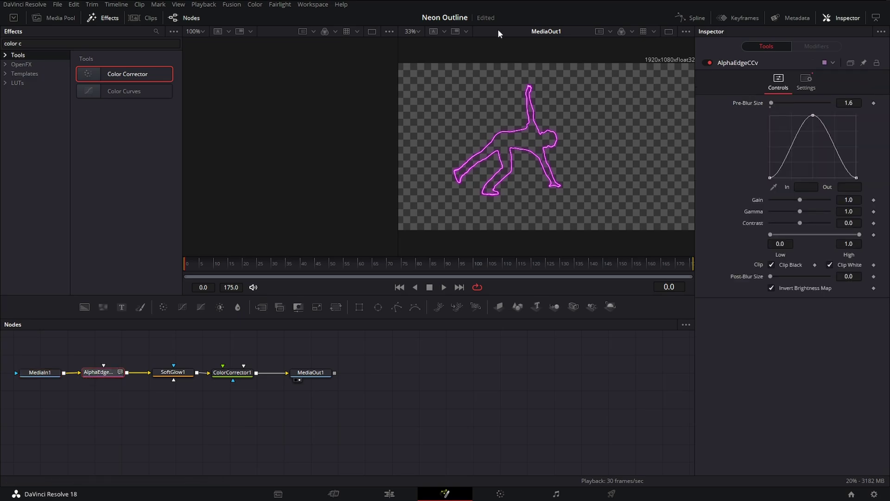
{"action": "left_click", "coordinate": [172, 373]}
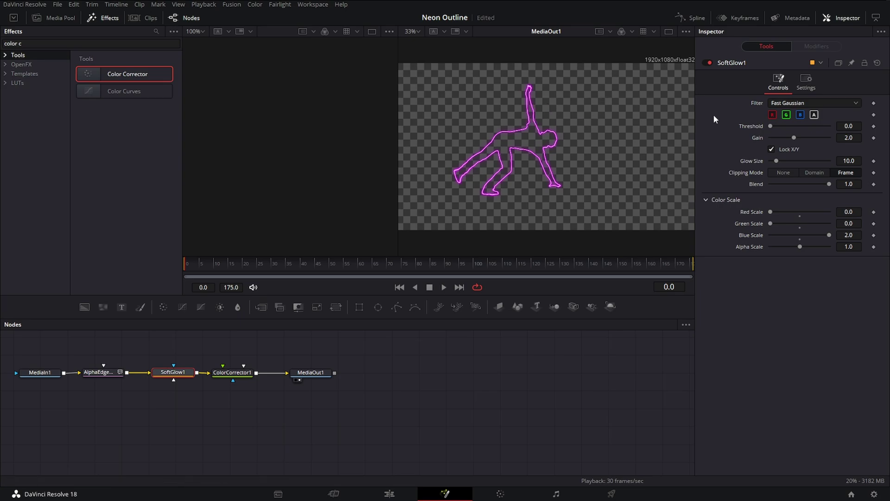
{"action": "left_click", "coordinate": [232, 372]}
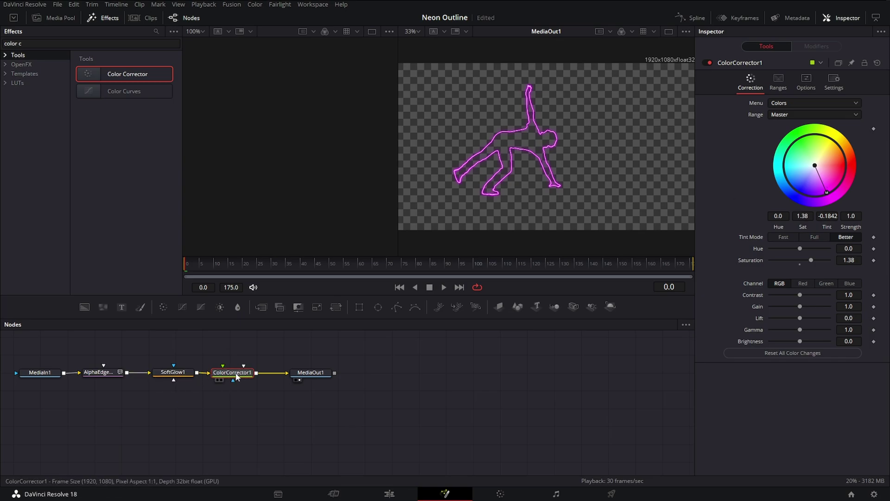
Raise ColorCorrector1's Gamma to 2.37 and return to the Edit page.
{"action": "left_click", "coordinate": [177, 376]}
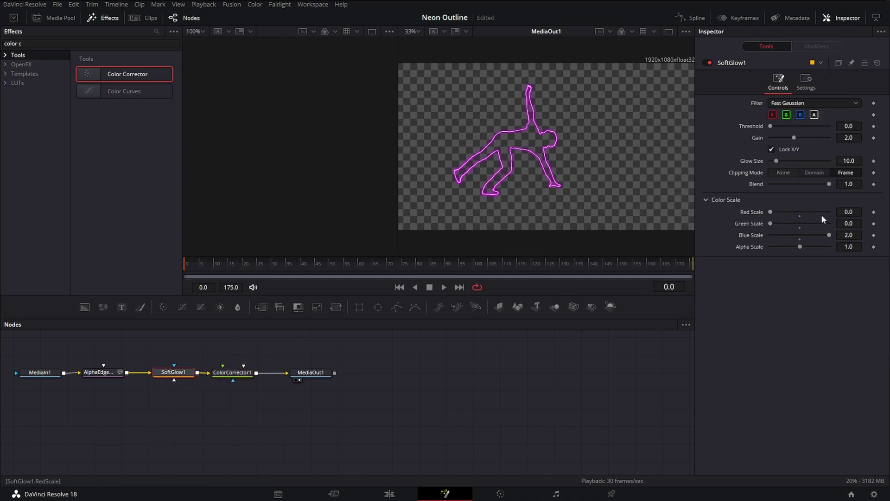
{"action": "left_click", "coordinate": [235, 374]}
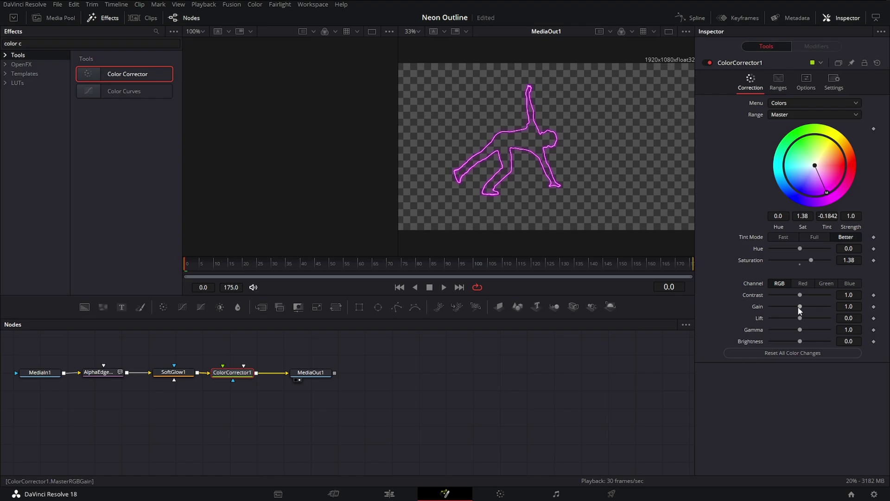
{"action": "left_click_drag", "start_coordinate": [800, 333], "coordinate": [820, 332]}
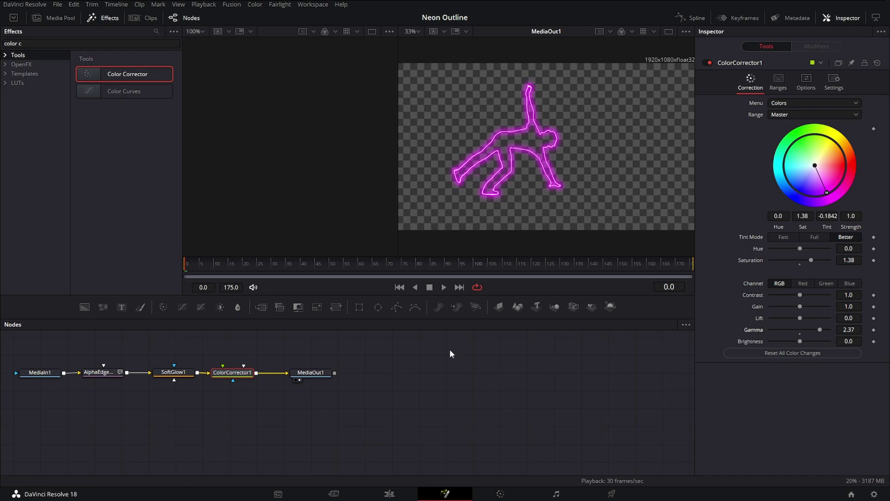
{"action": "left_click", "coordinate": [395, 497]}
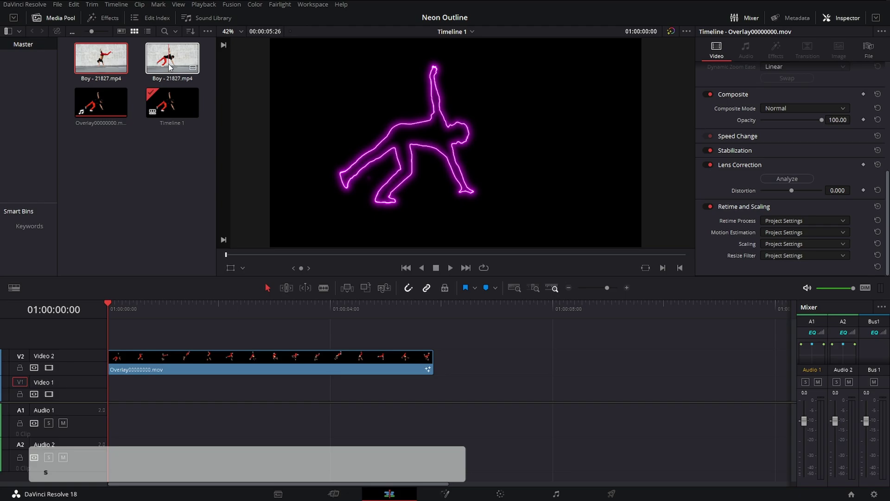
Place Boy - 21827.mp4 on Video 1 beneath the Overlay clip and play the composite.
{"action": "left_click_drag", "start_coordinate": [170, 67], "coordinate": [110, 405]}
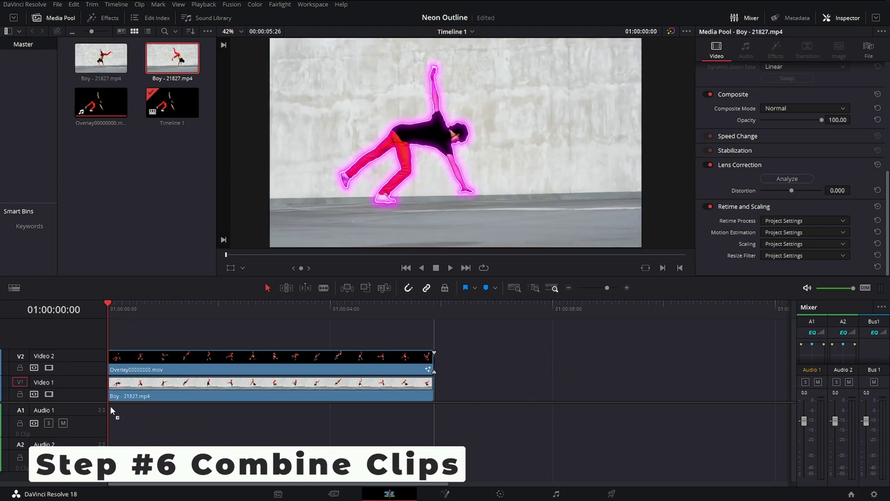
{"action": "mouse_move", "coordinate": [113, 307]}
{"action": "left_mouse_down"}
{"action": "mouse_move", "coordinate": [124, 308]}
{"action": "mouse_move", "coordinate": [110, 307]}
{"action": "left_mouse_up"}
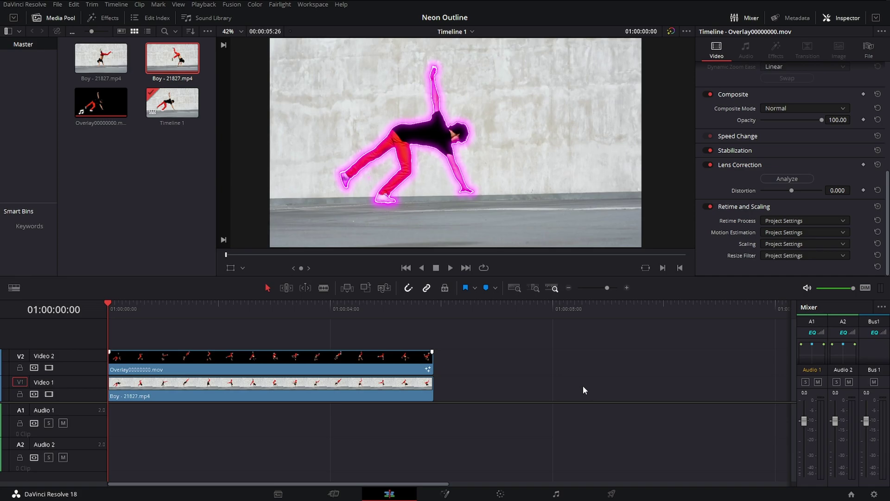
{"action": "key", "text": "space"}
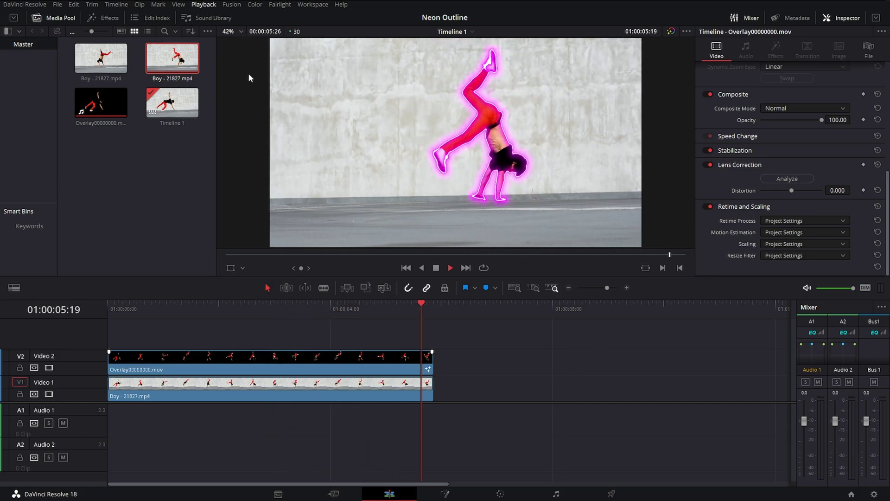
Replay the composite from its first frame, then go back to the Fusion node graph.
{"action": "key", "text": "Home"}
{"action": "key", "text": "space"}
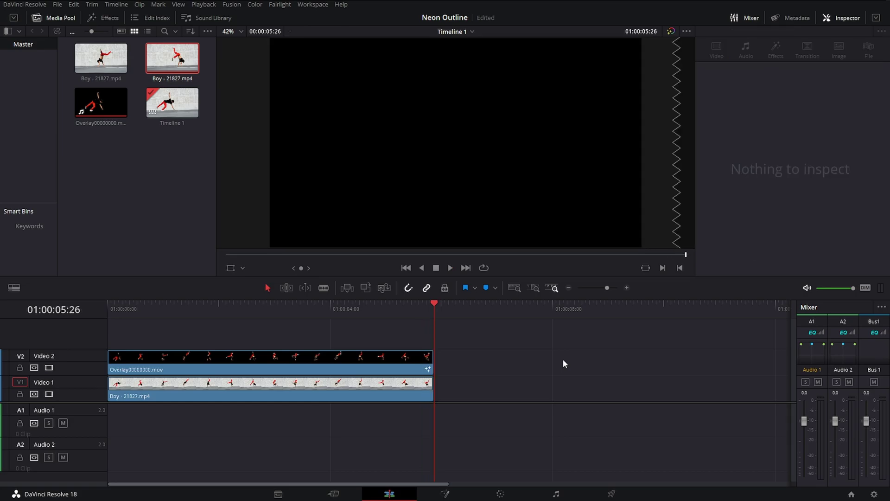
{"action": "left_click_drag", "start_coordinate": [363, 302], "coordinate": [87, 312]}
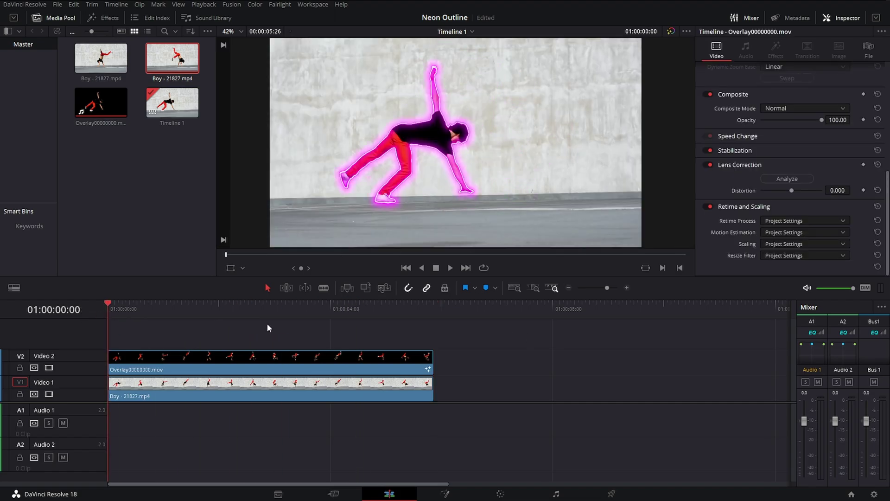
{"action": "key", "text": "space"}
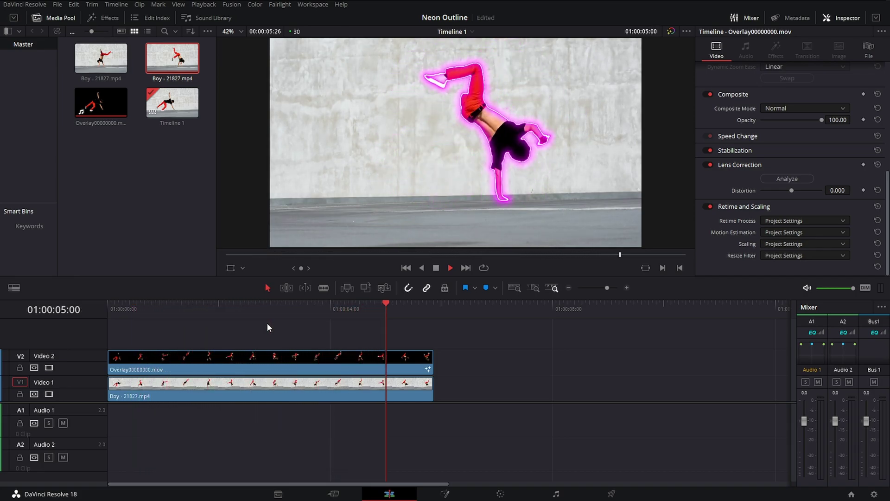
{"action": "left_click", "coordinate": [445, 494]}
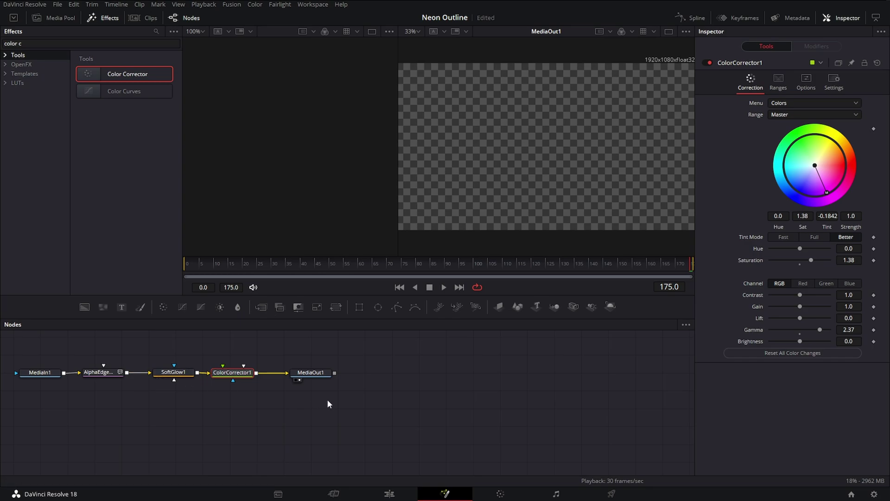
Select all five Fusion nodes, return to the Edit page and move the playhead to 01:00:00:00.
{"action": "left_click_drag", "start_coordinate": [377, 425], "coordinate": [36, 354]}
{"action": "left_click", "coordinate": [389, 494]}
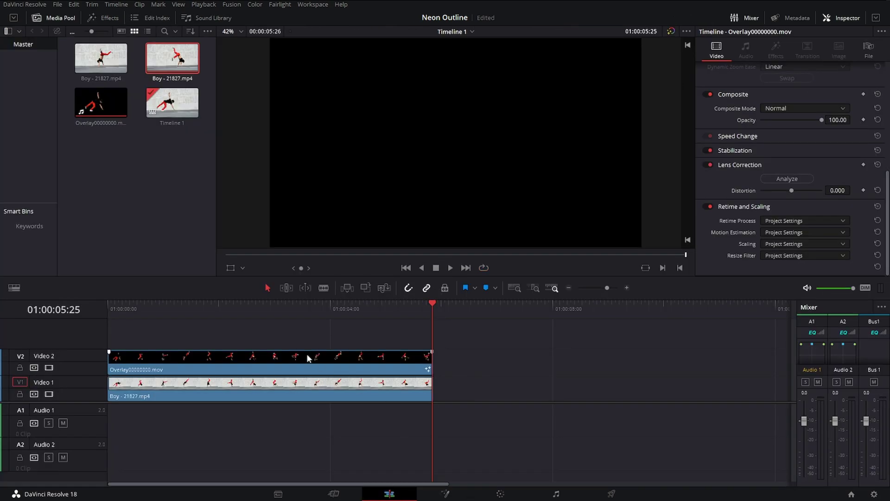
{"action": "left_click_drag", "start_coordinate": [239, 307], "coordinate": [26, 314]}
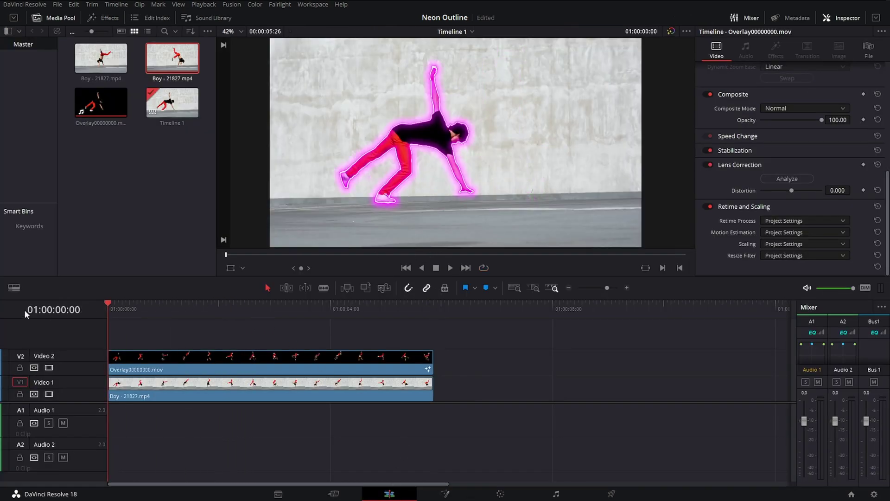